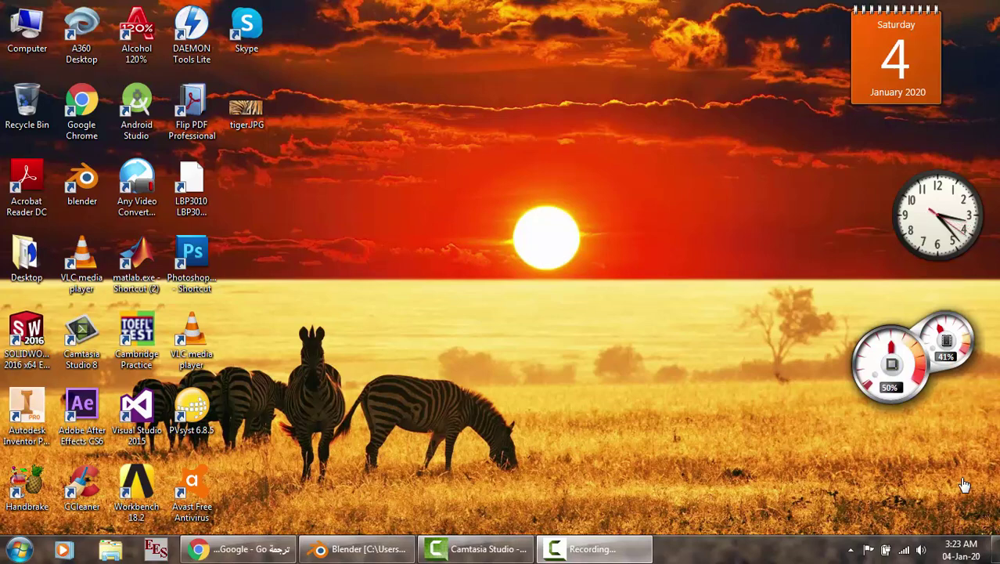
- View the tiger.JPG picture stored on the desktop and close the image viewer
double_click(226, 119)
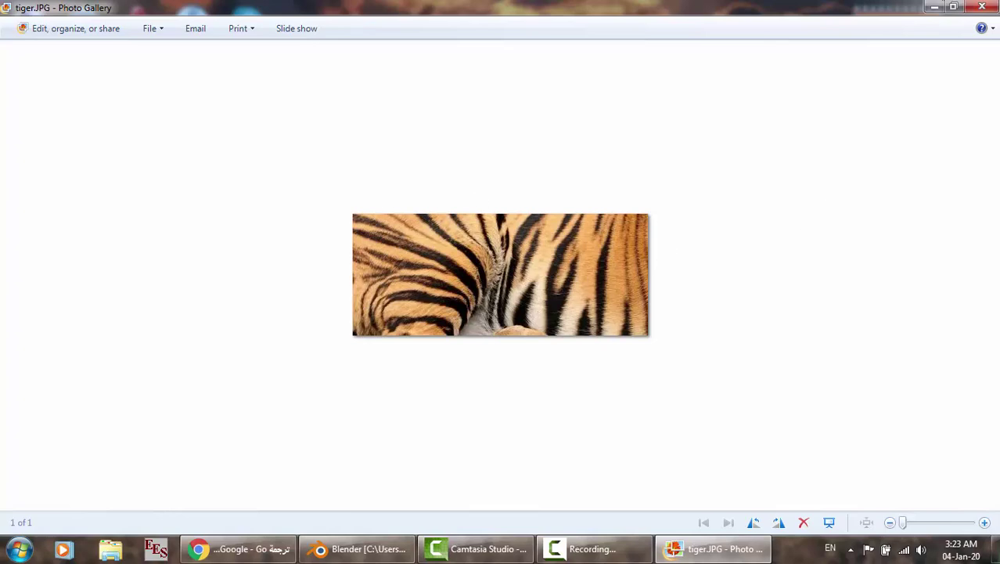
left_click(987, 10)
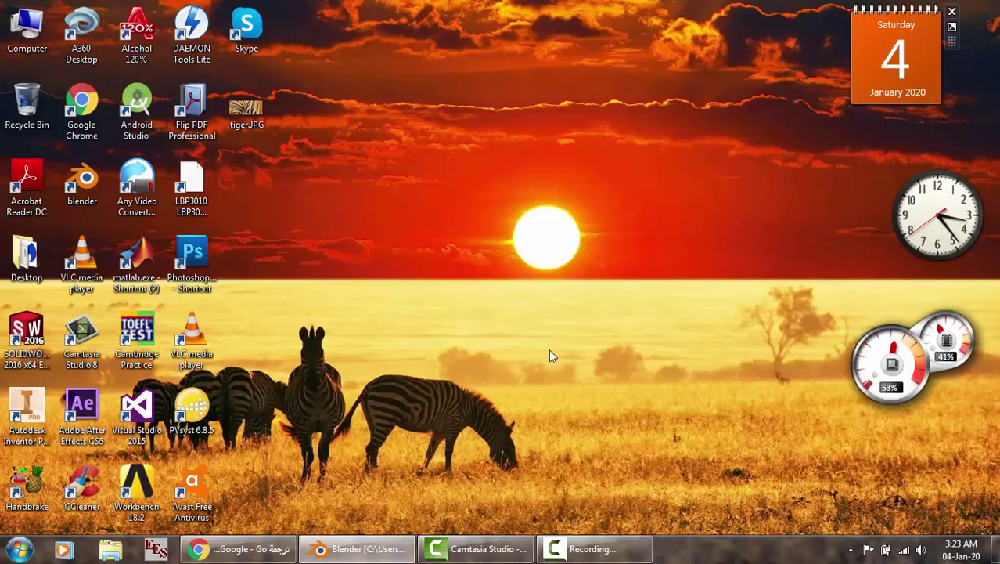
- Switch to Blender with the Big cat scene and hide the metarig armature so only the cat mesh shows
left_click(356, 549)
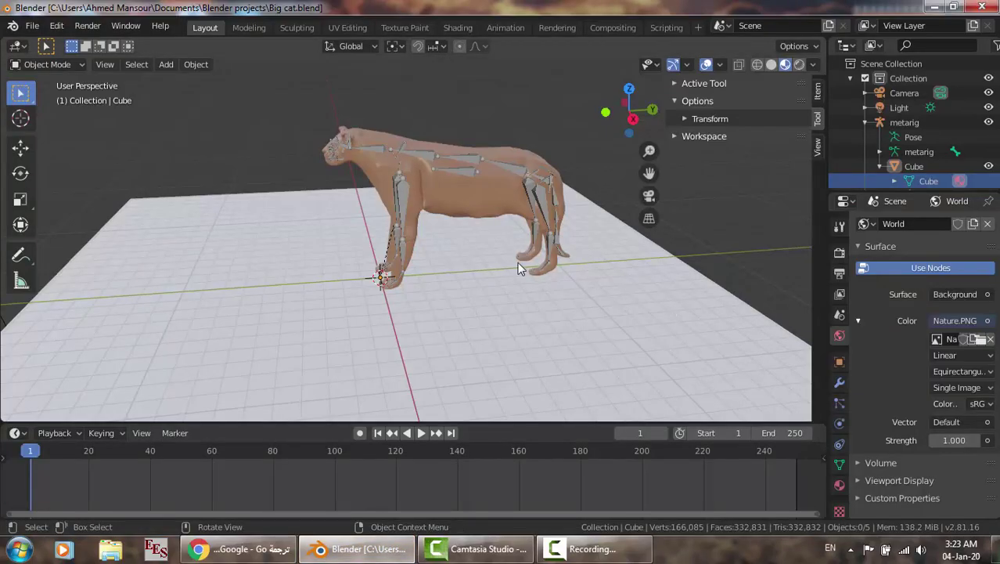
mouse_move(517, 261)
middle_mouse_down()
mouse_move(547, 265)
mouse_move(527, 272)
middle_mouse_up()
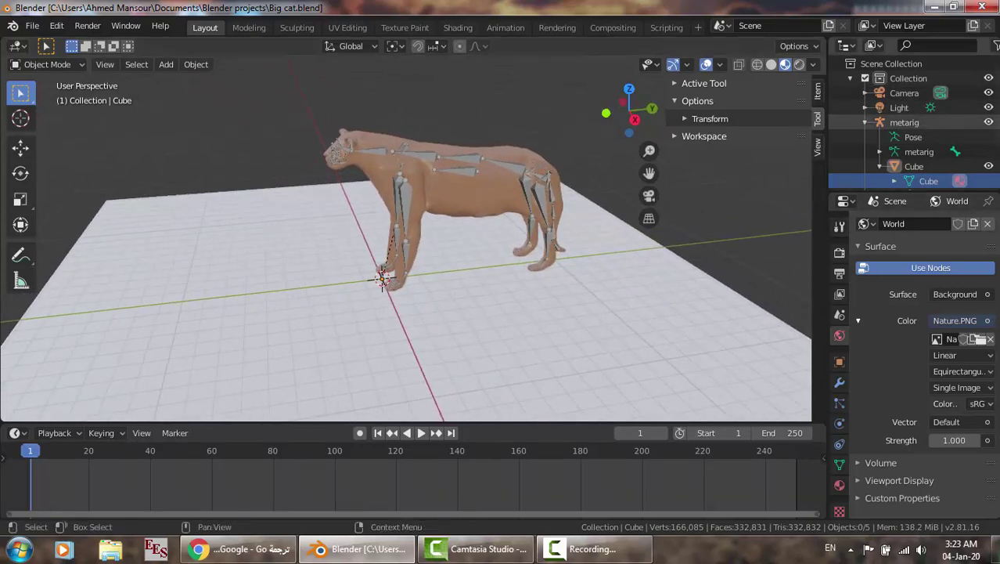
left_click(989, 122)
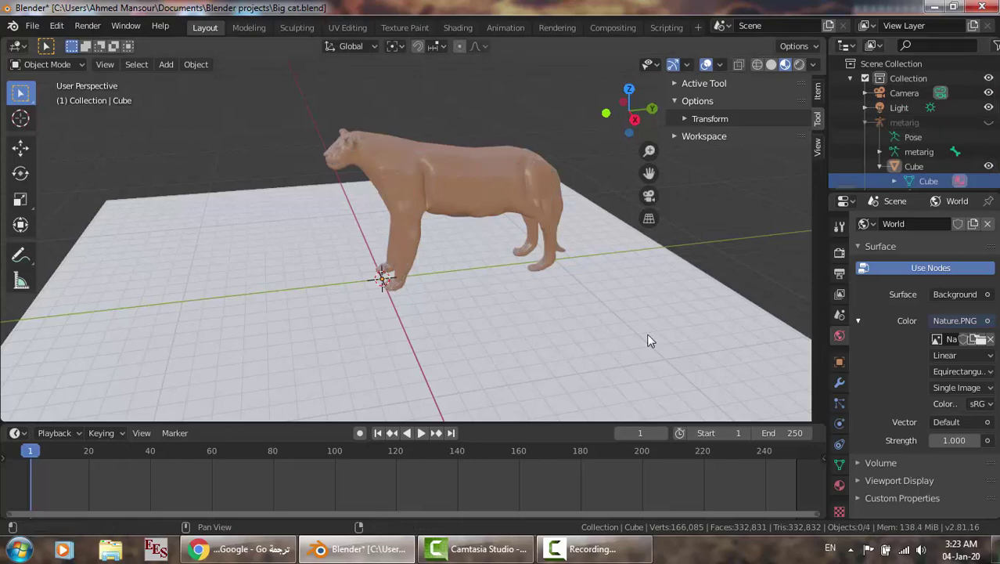
- Unlink the lioness skin image from the Base Color texture of the cat's material
left_click(840, 484)
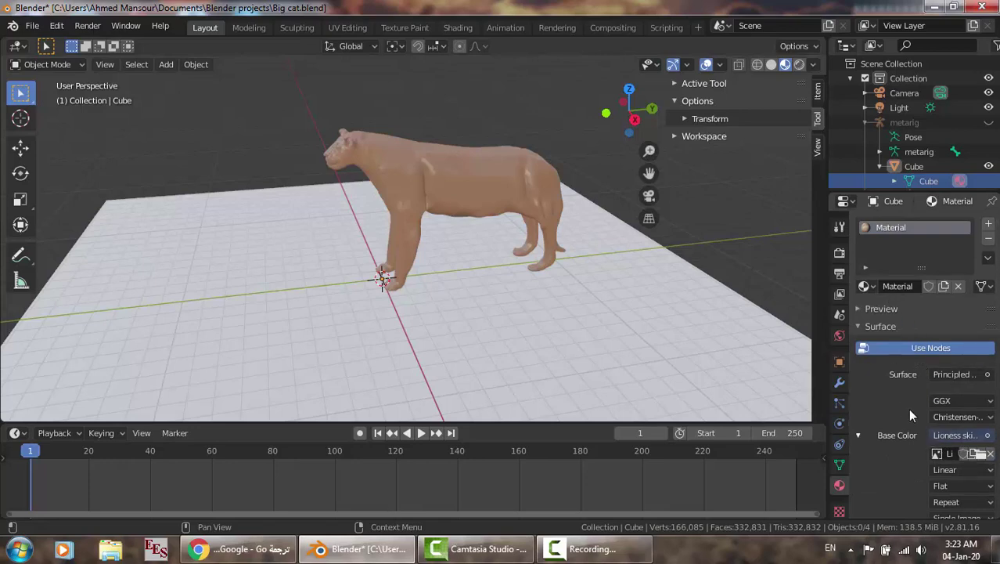
left_click(987, 435)
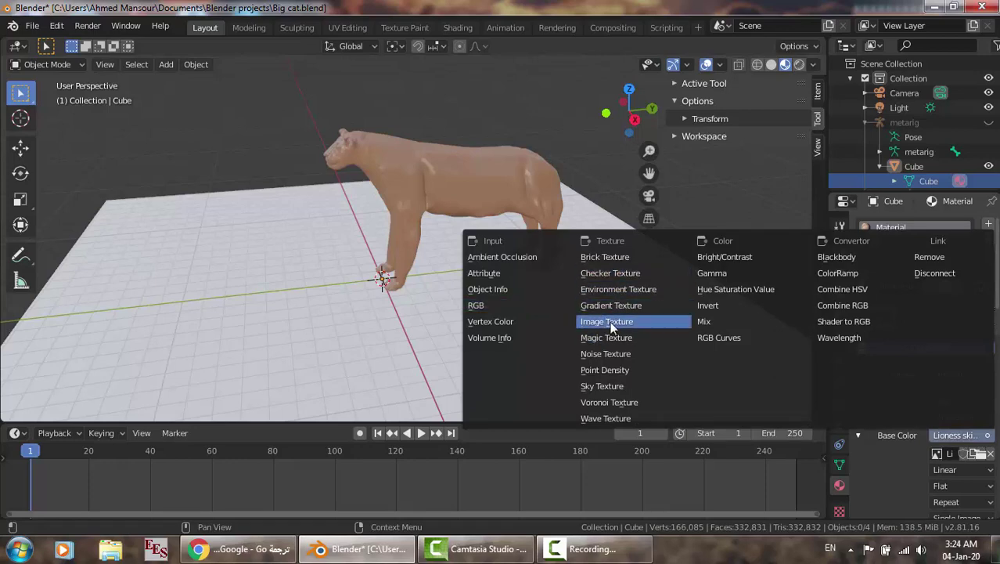
left_click(396, 335)
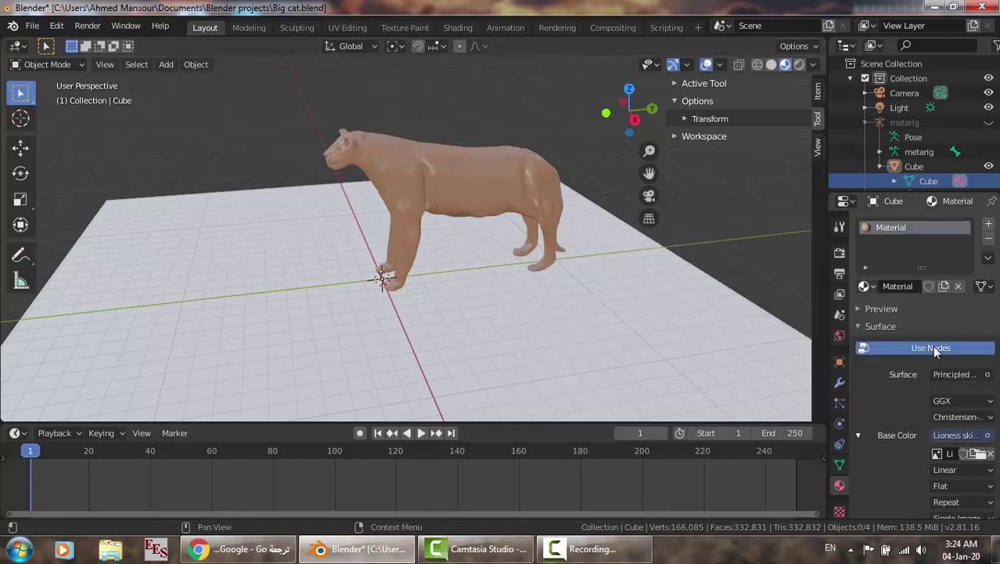
left_click(980, 455)
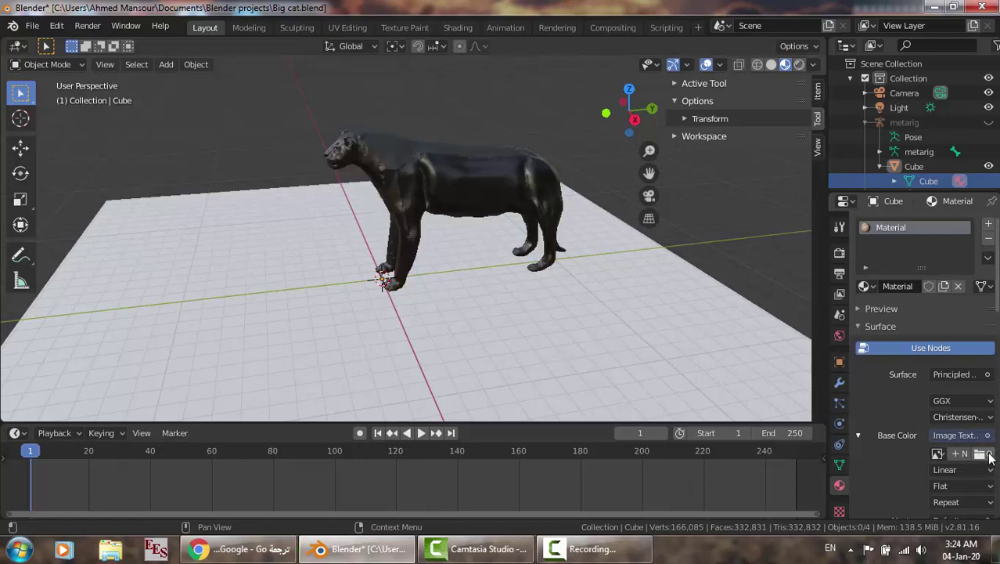
- Load tiger.JPG from the Desktop folder as the material's Base Color image texture
left_click(989, 455)
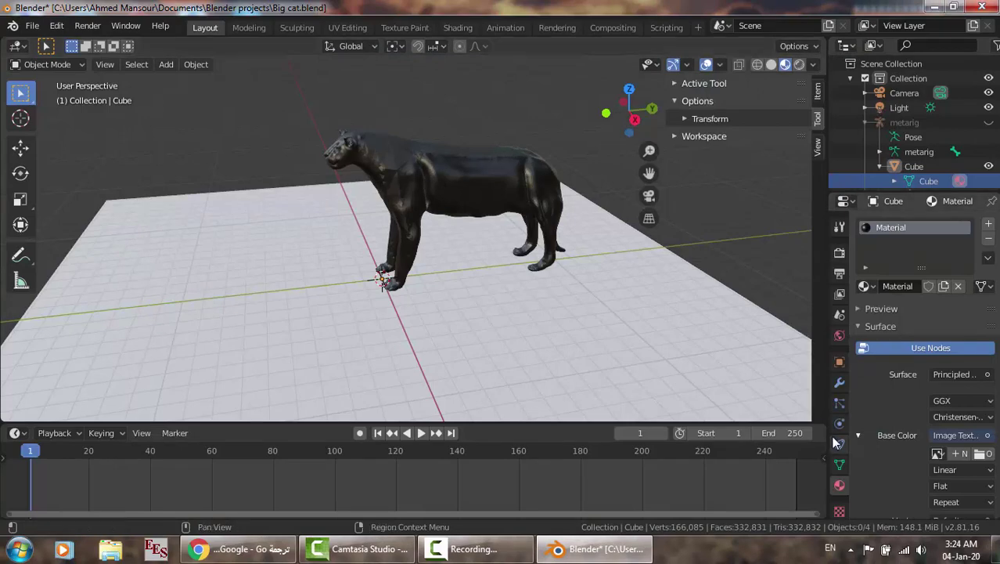
left_click(988, 454)
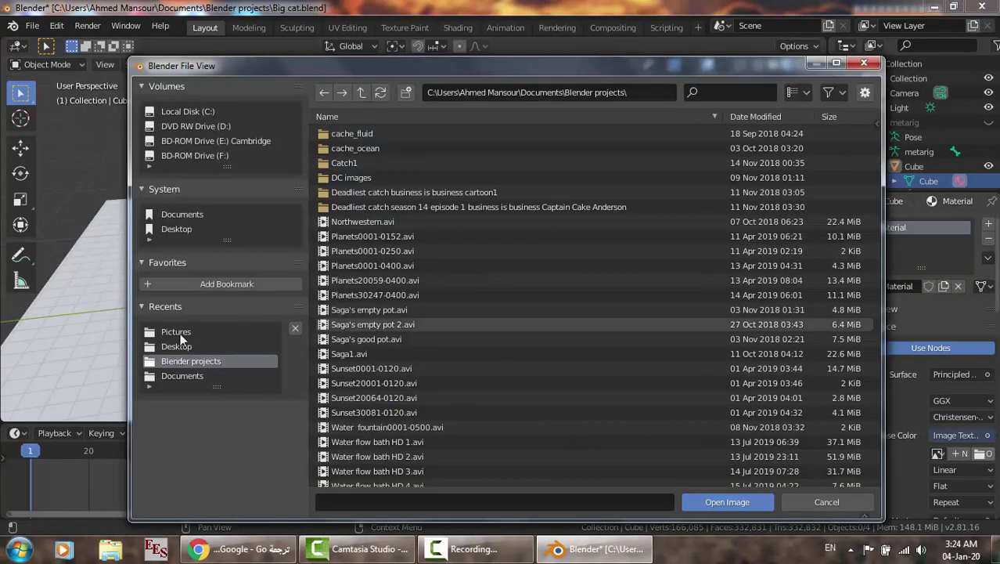
left_click(172, 344)
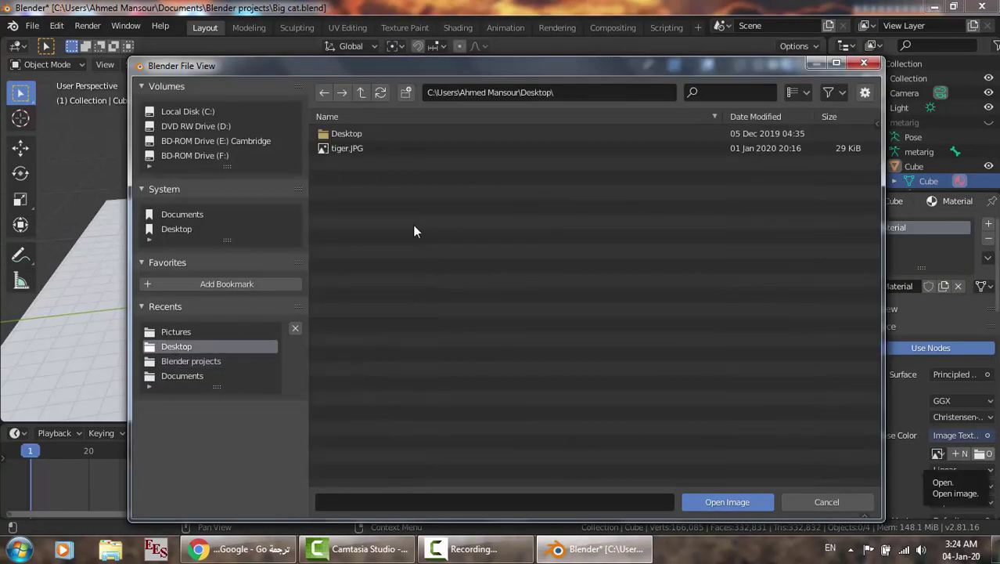
left_click(339, 148)
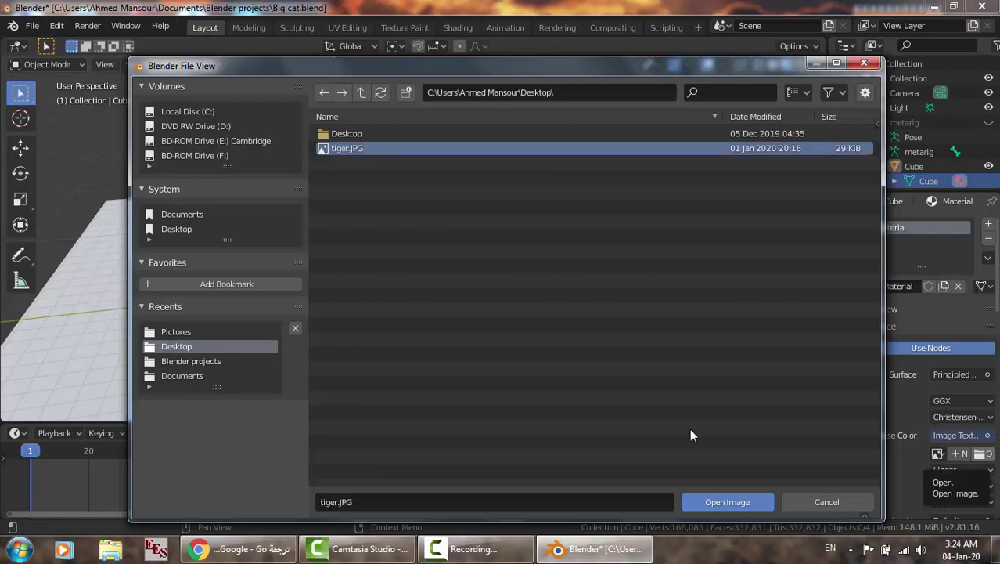
left_click(736, 500)
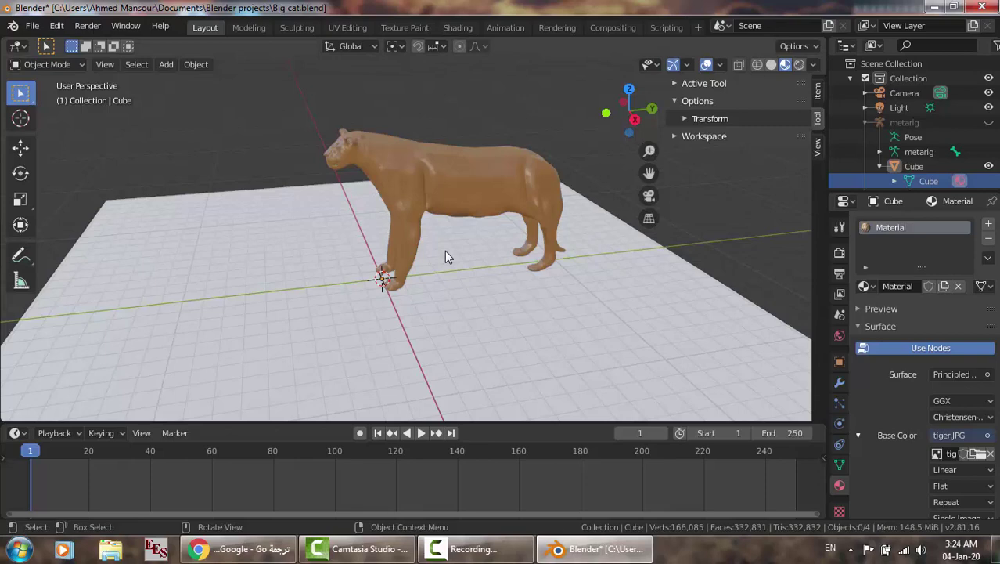
key("z")
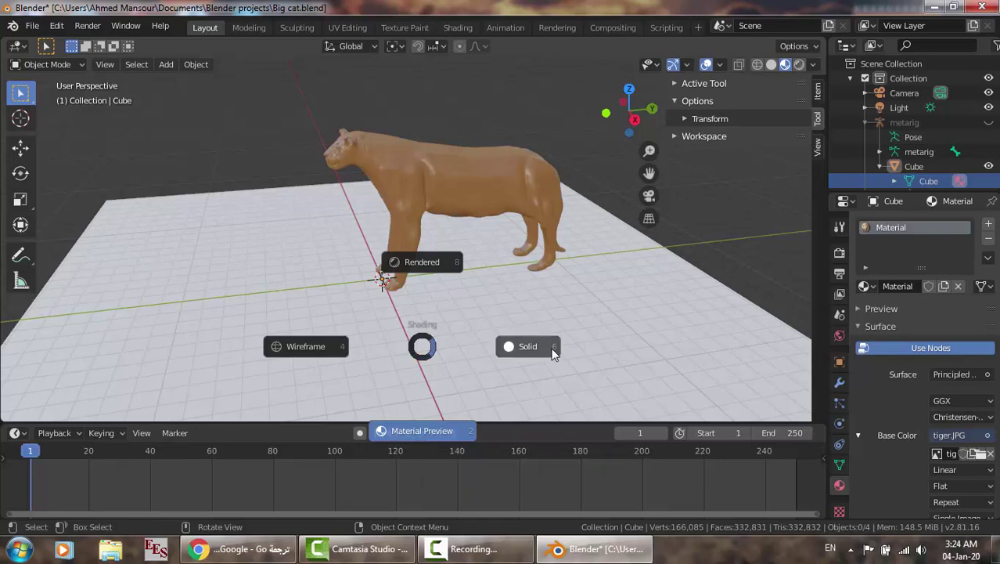
left_click(438, 366)
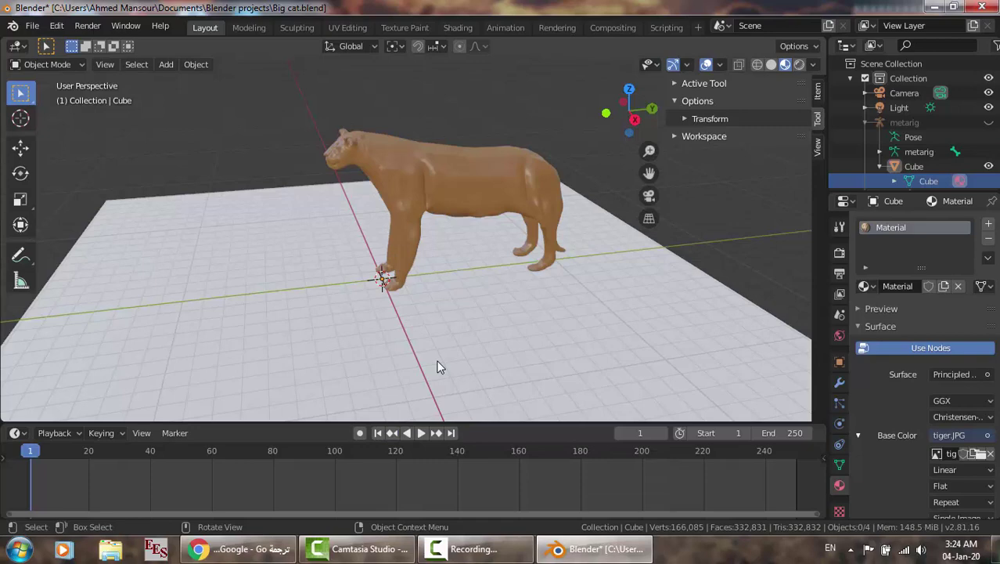
- Load tiger.JPG from the Desktop folder into the image editor of the UV Editing workspace
left_click(335, 28)
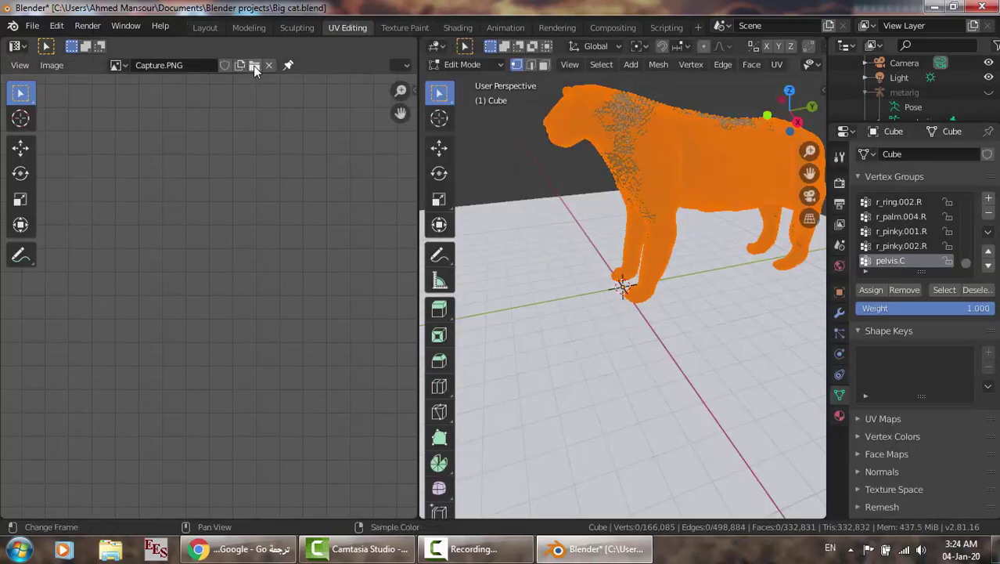
left_click(253, 67)
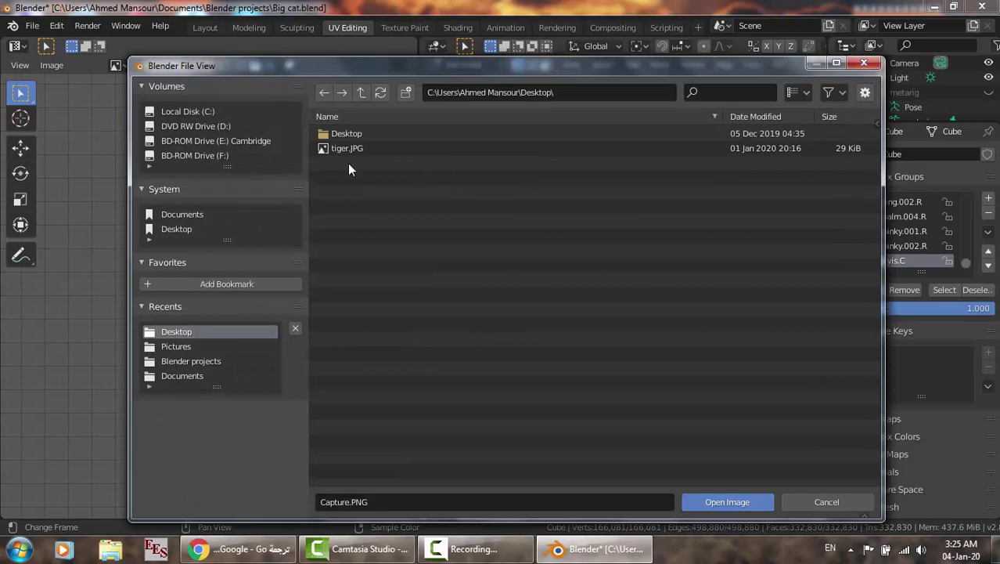
left_click(344, 149)
left_click(749, 510)
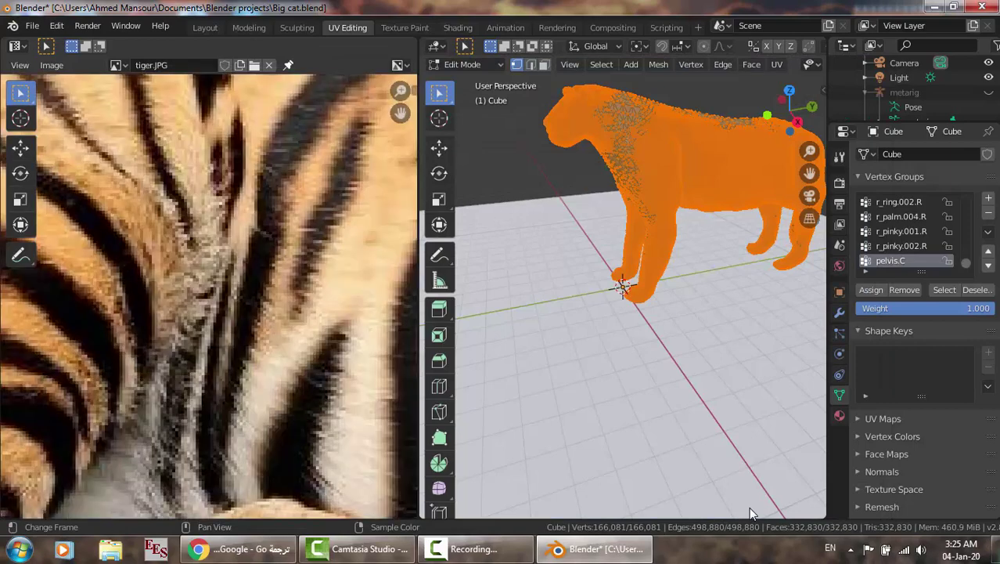
scroll(288, 340, "down", 4)
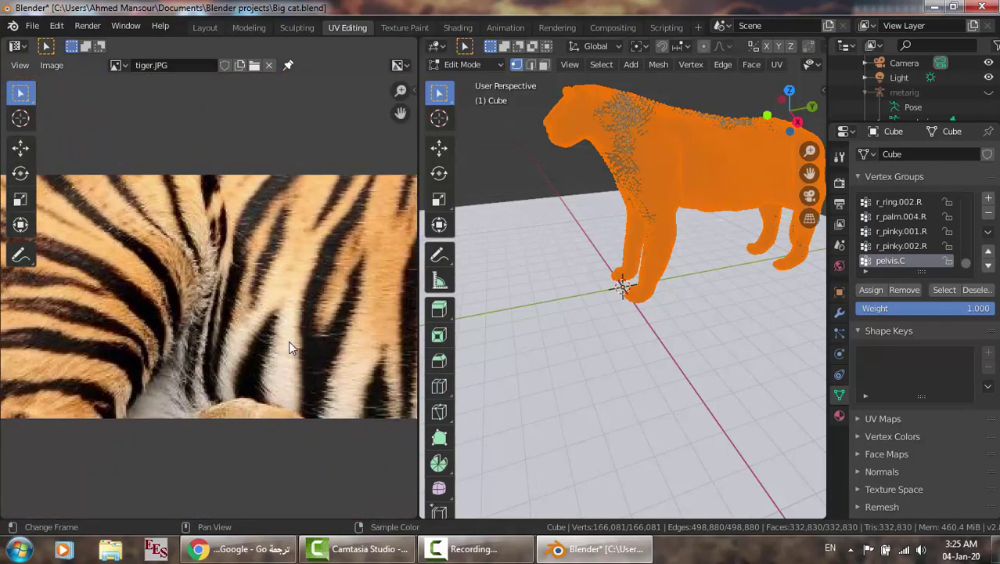
scroll(336, 306, "down", 1)
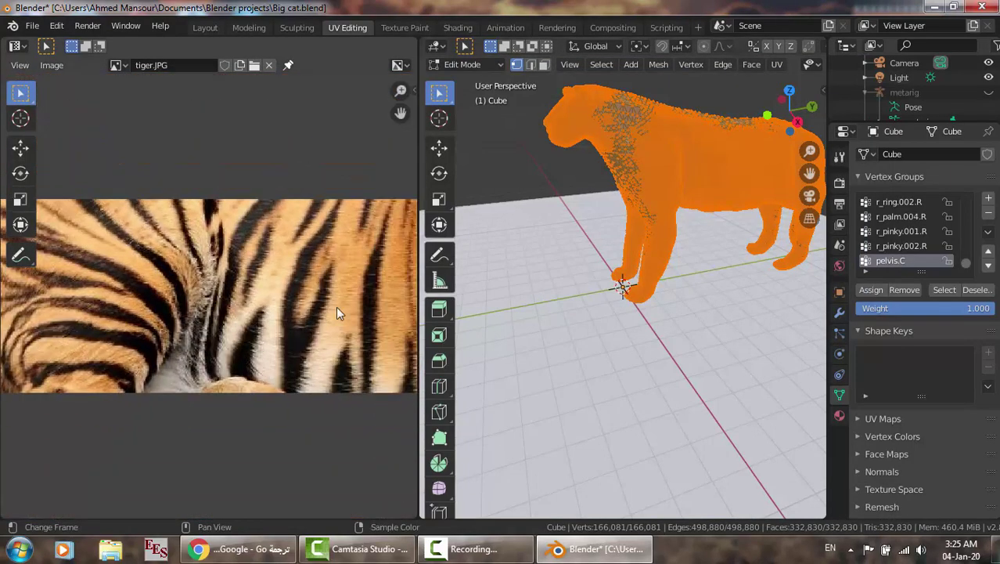
- Put the cat mesh in Texture Paint mode and add simple UVs to it in the Texture Paint workspace
left_click(482, 68)
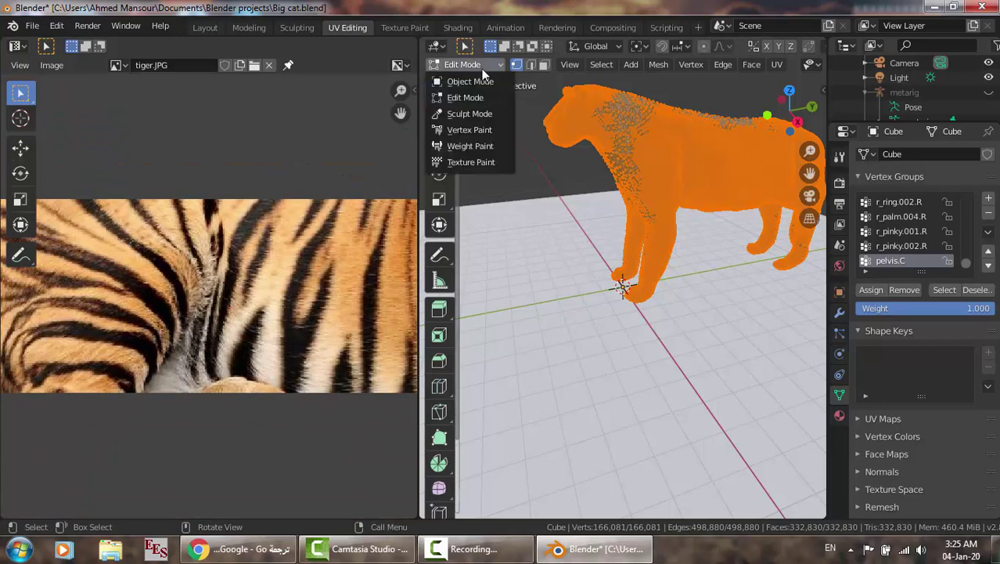
left_click(461, 163)
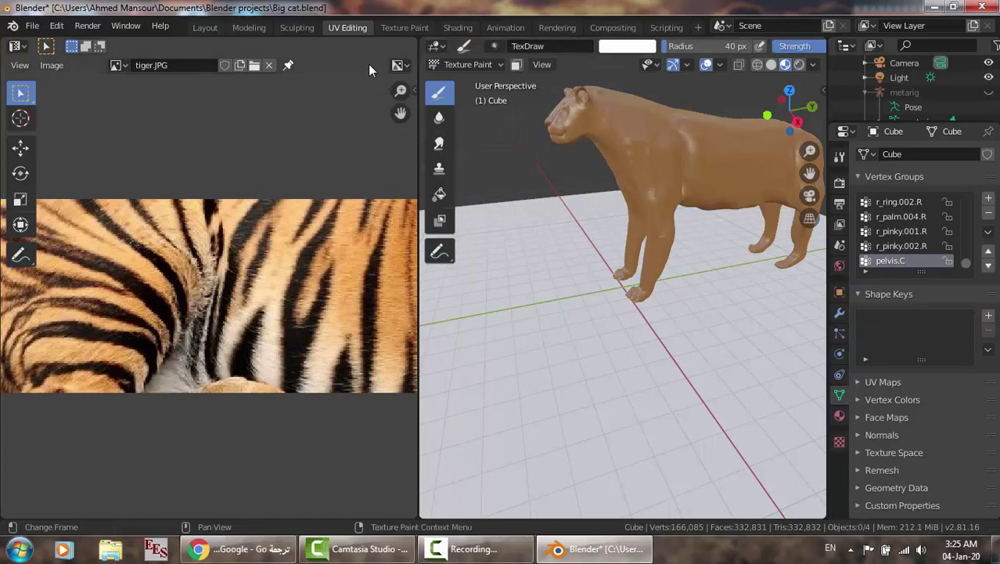
left_click(409, 27)
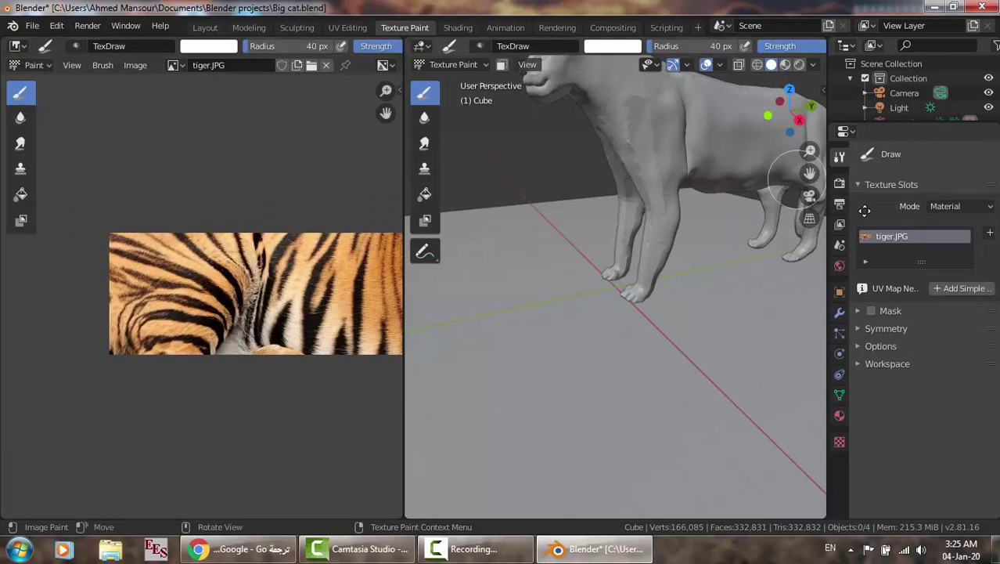
left_click(961, 289)
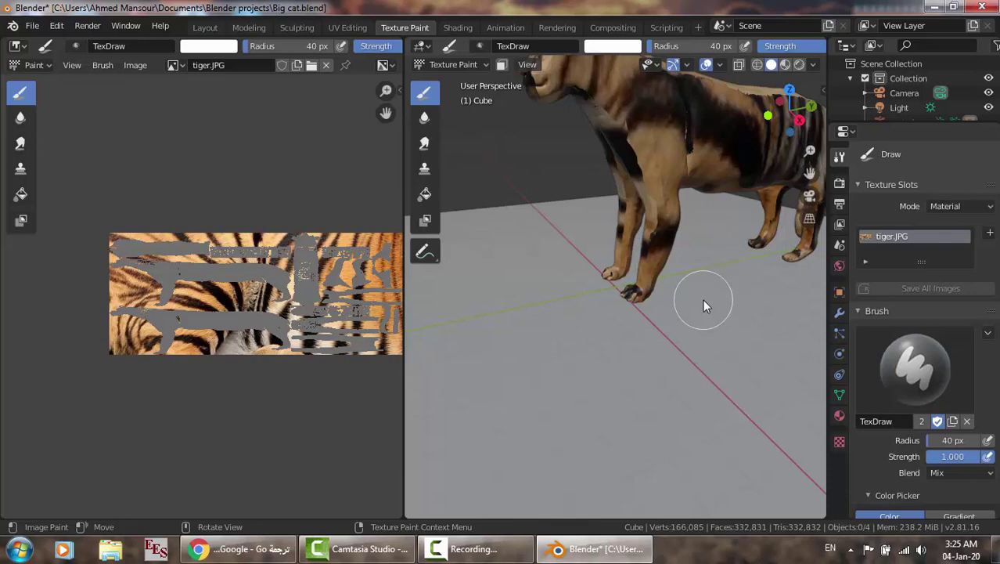
- Examine how the tiger texture wraps around the cat's head, shoulder and side
scroll(703, 299, "down", 3)
scroll(703, 305, "up", 1)
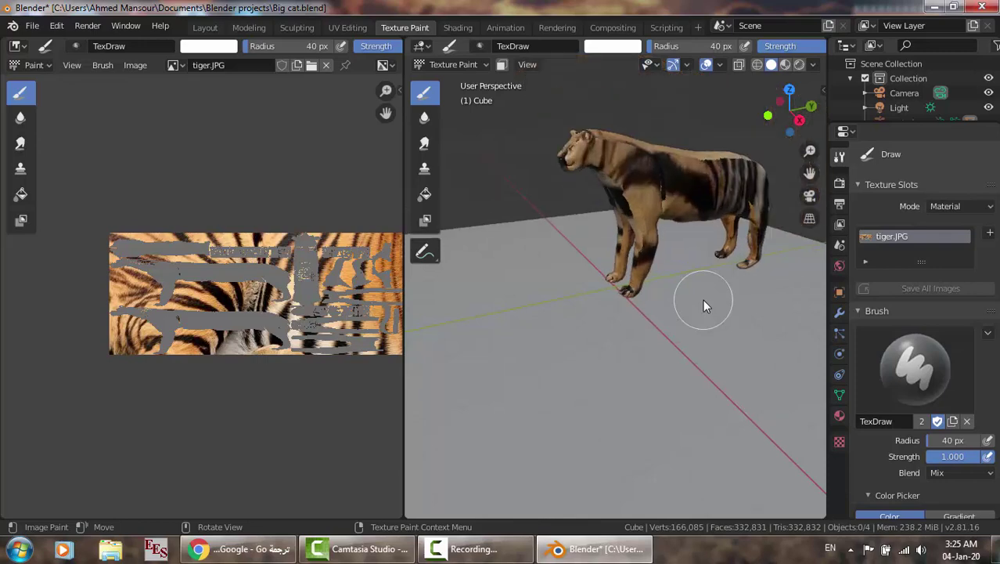
middle_click_drag(703, 305, 631, 305)
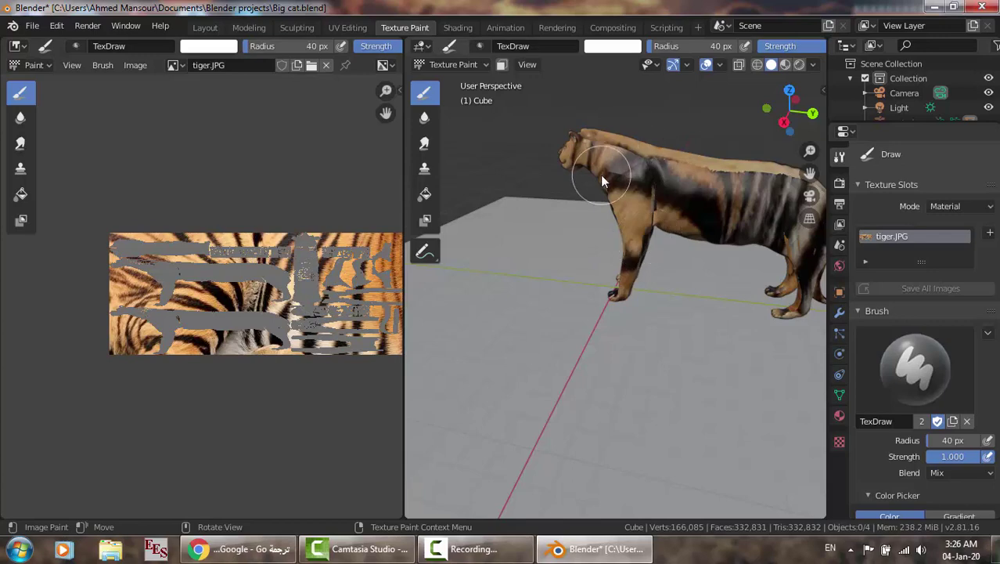
scroll(600, 174, "down", 2)
scroll(600, 175, "up", 4)
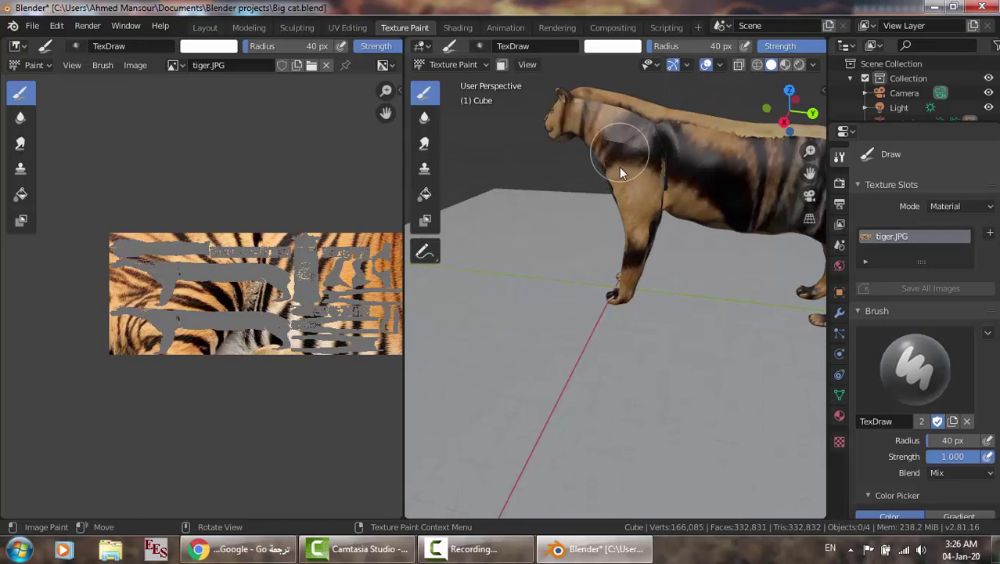
mouse_move(685, 161)
left_mouse_down()
mouse_move(602, 143)
mouse_move(602, 198)
mouse_move(692, 204)
left_mouse_up()
left_click(688, 204)
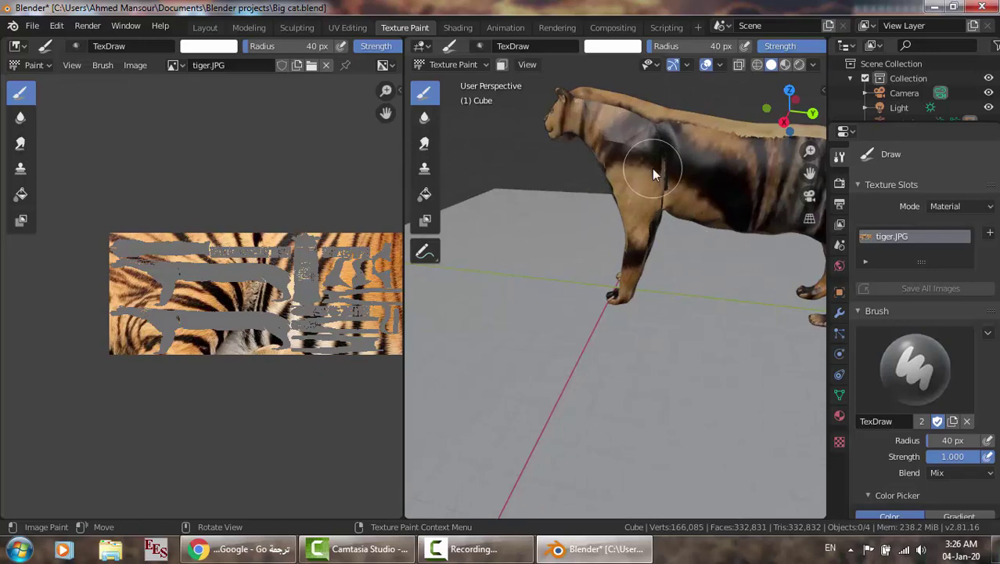
left_click(470, 549)
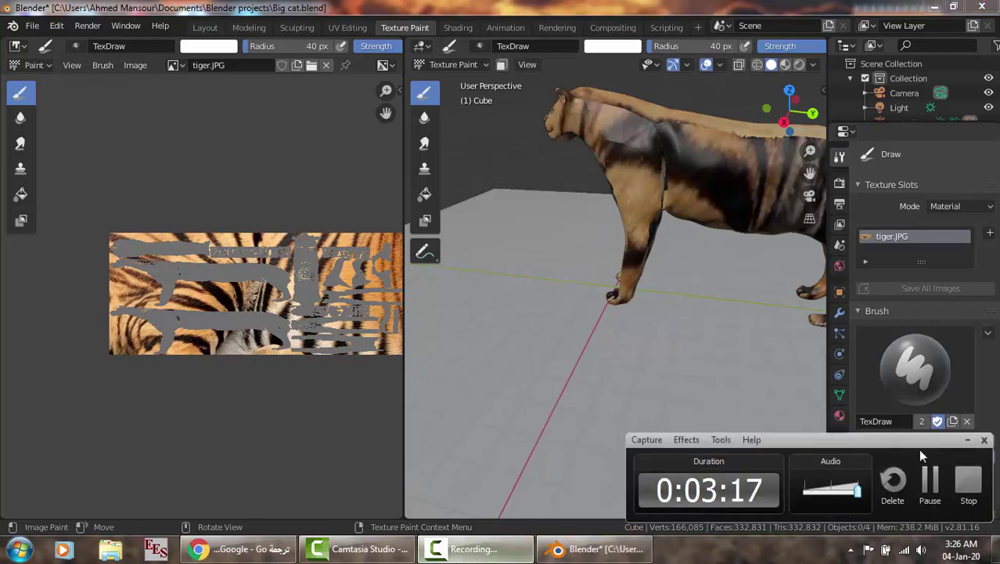
left_click(931, 469)
key("F9")
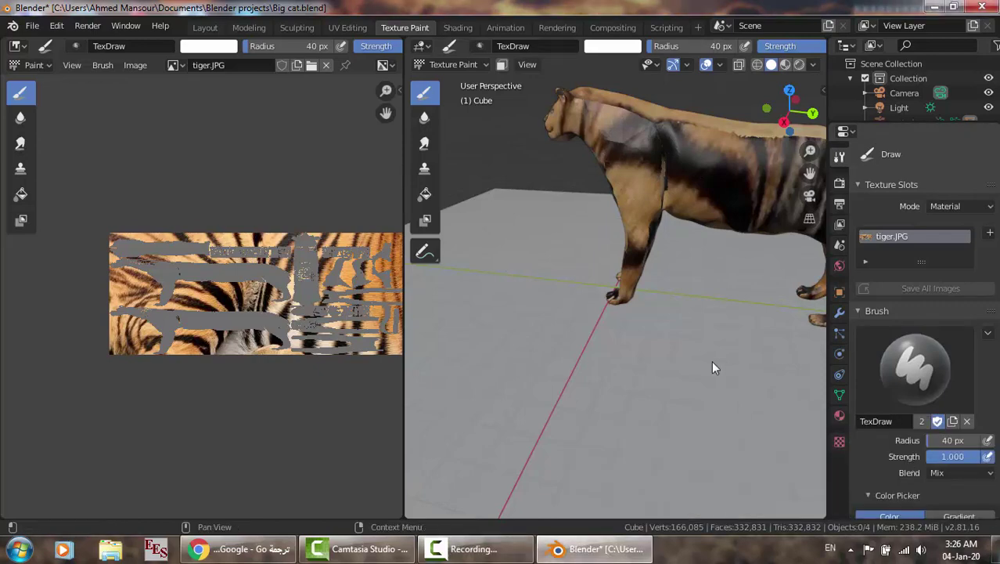
- Review the surface settings of the cat's material, from the Base Color image through Subsurface, Specular and Roughness
left_click(840, 417)
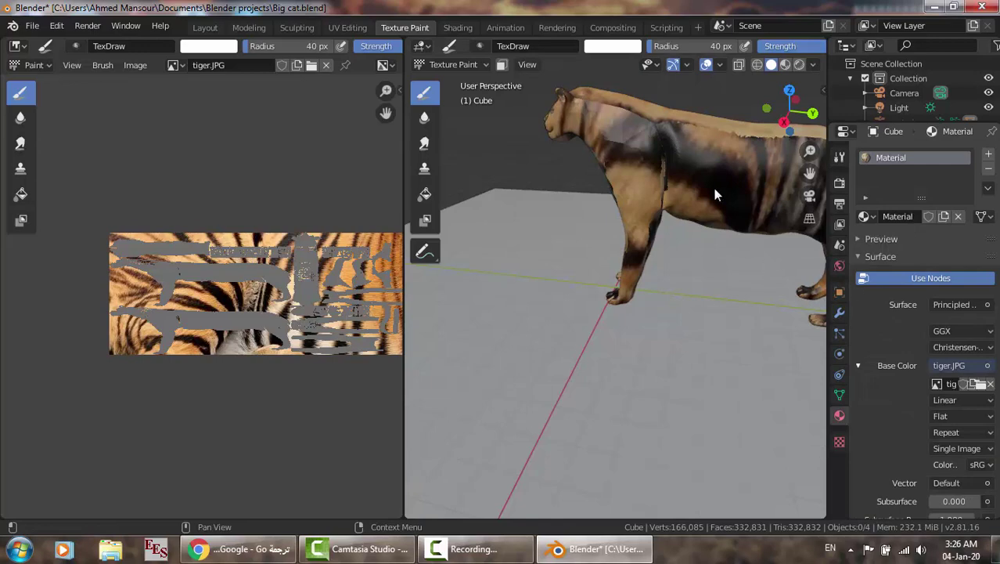
scroll(887, 381, "down", 2)
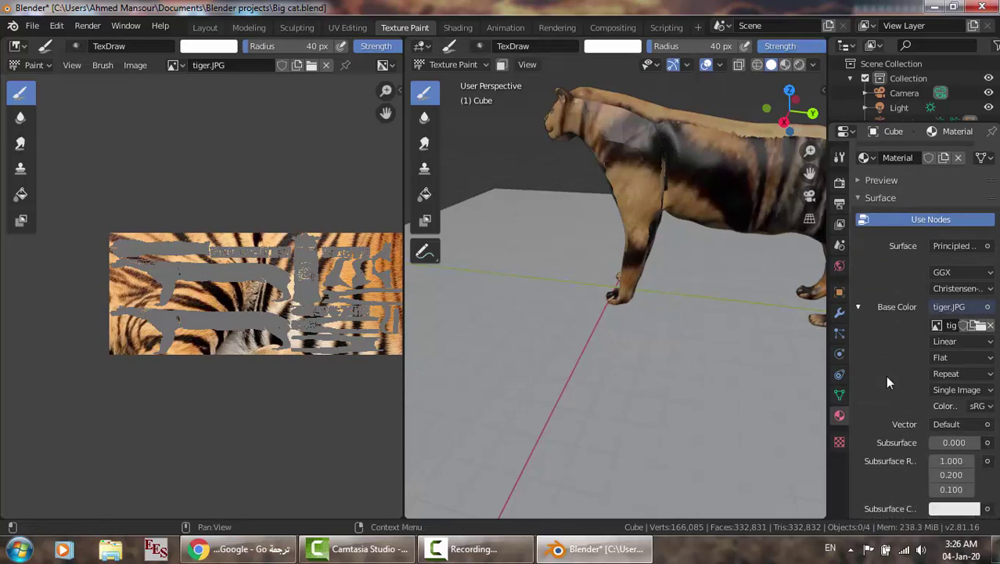
scroll(887, 382, "down", 1)
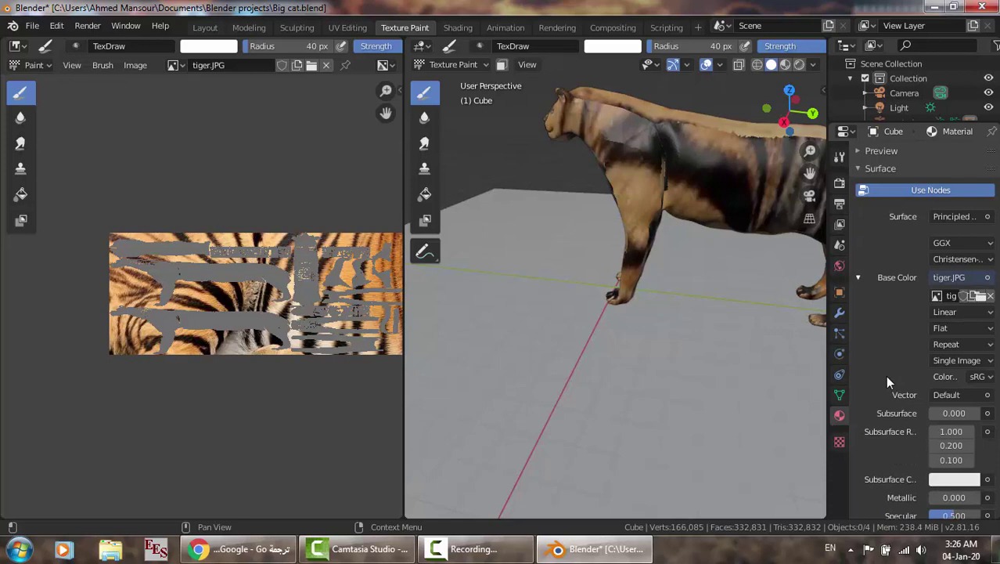
scroll(885, 374, "down", 4)
scroll(885, 375, "up", 1)
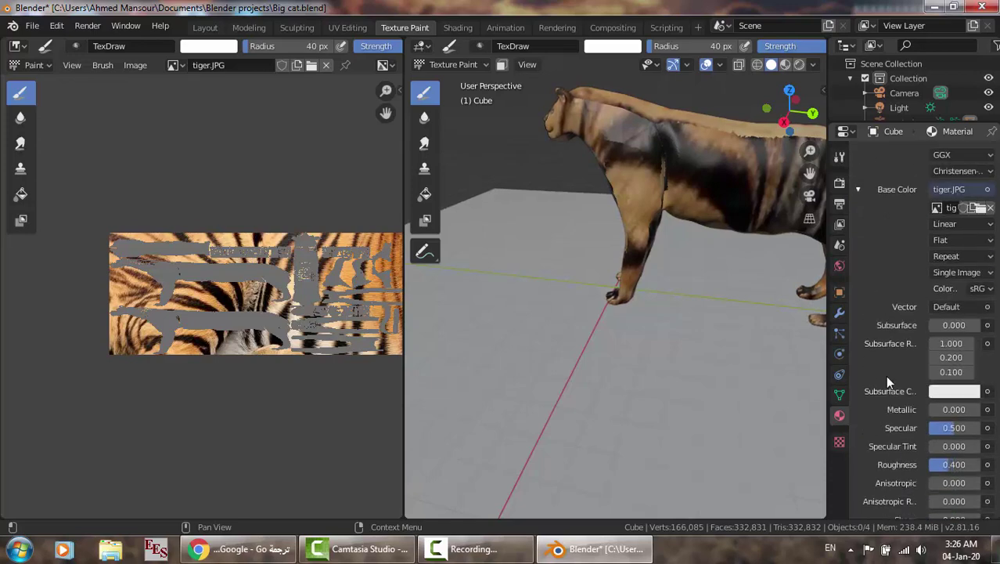
- Display the cat mesh's UV maps and examine how the tiger texture lies on its body
left_click(839, 394)
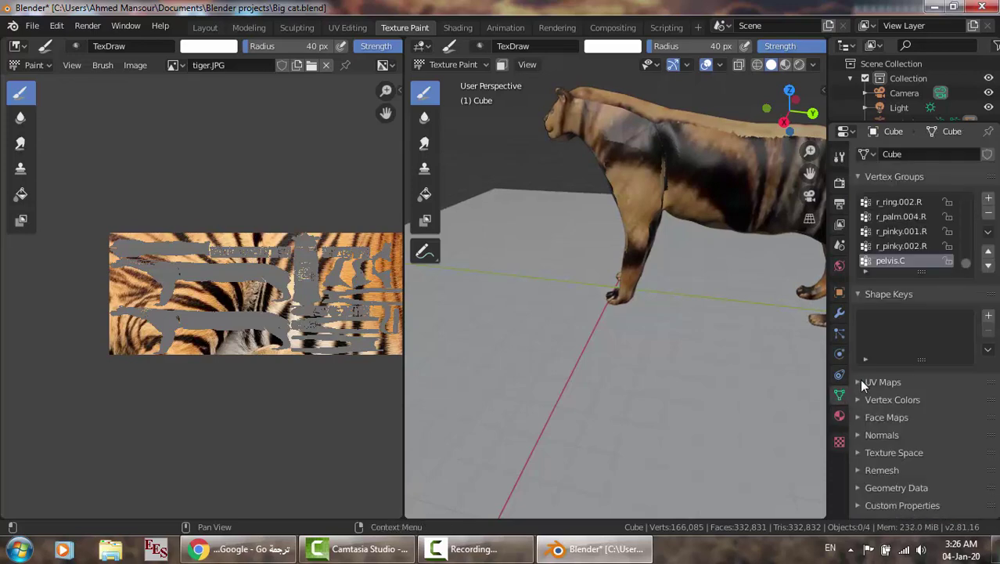
left_click(859, 381)
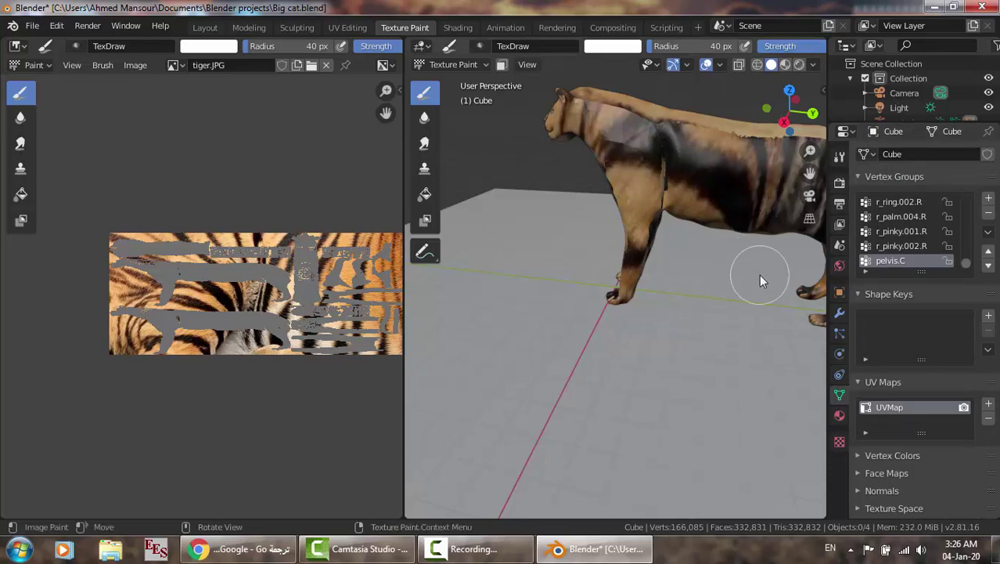
mouse_move(758, 274)
left_mouse_down()
mouse_move(711, 135)
mouse_move(634, 203)
left_mouse_up()
scroll(567, 233, "down", 2)
middle_click_drag(567, 233, 666, 226)
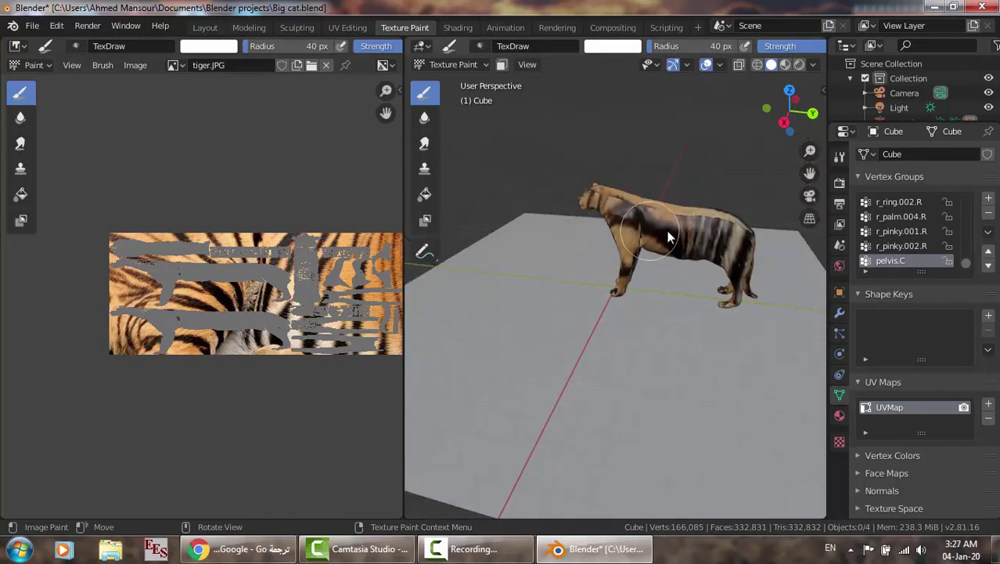
scroll(666, 226, "up", 3)
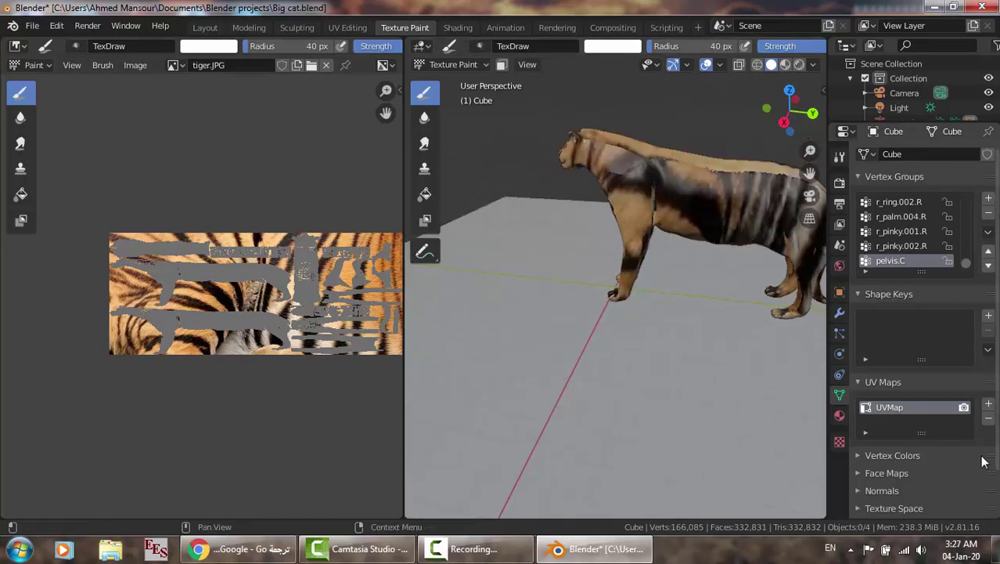
- Remove the UVMap entry from the cat mesh, undo the removal, and remove it again
left_click(989, 419)
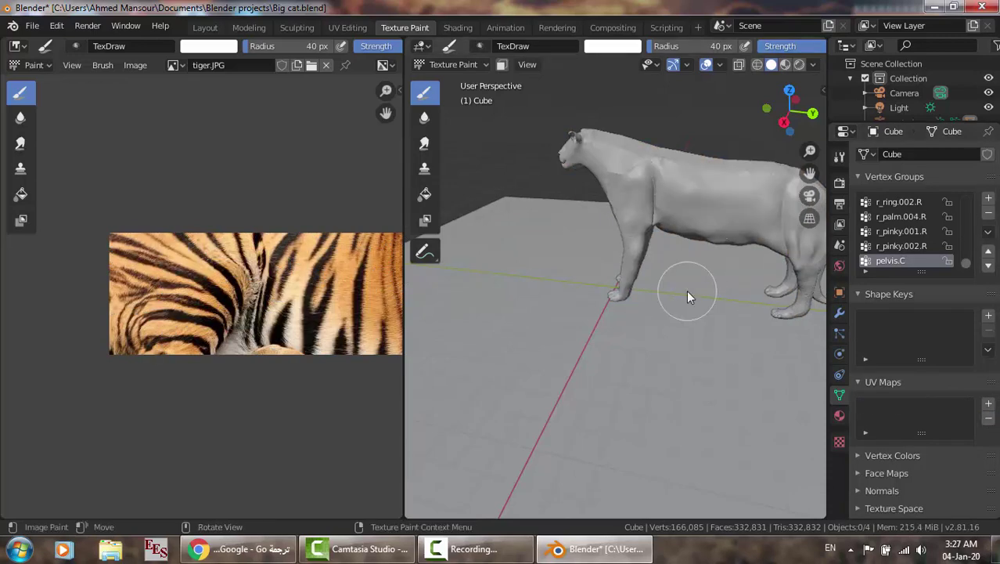
key("ctrl+z")
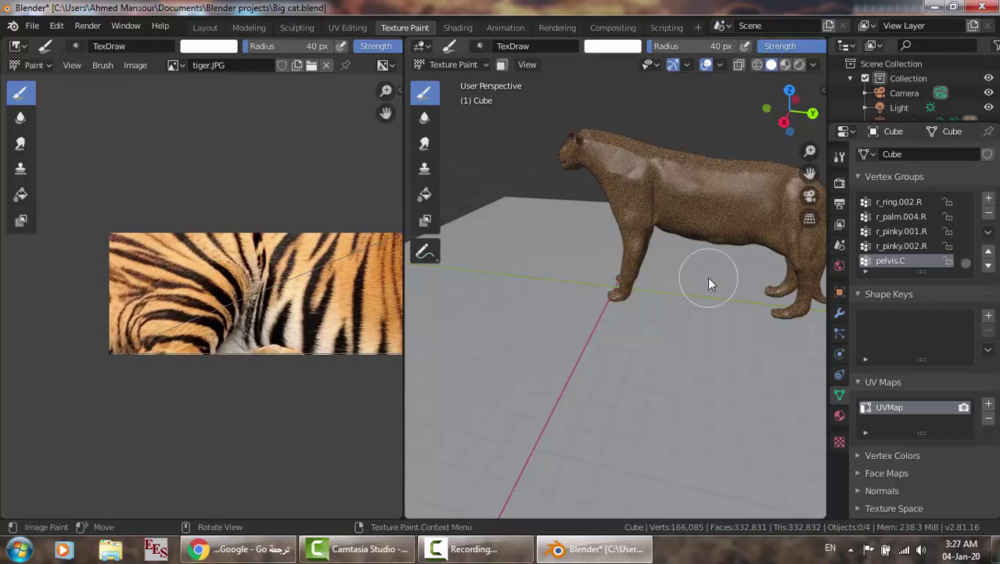
left_click(988, 419)
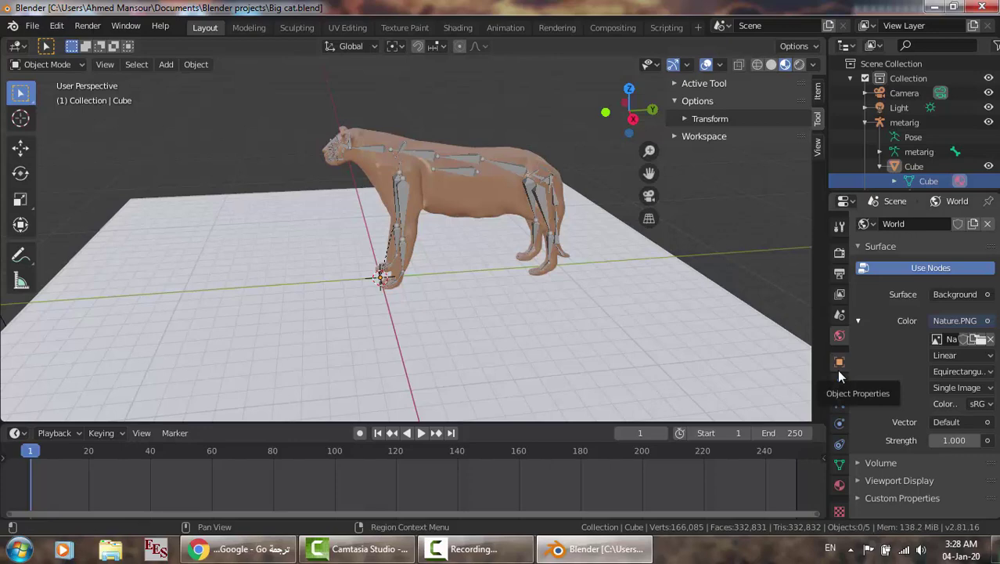
- Check the UV maps list of the cat mesh in the Layout workspace
scroll(838, 375, "down", 1)
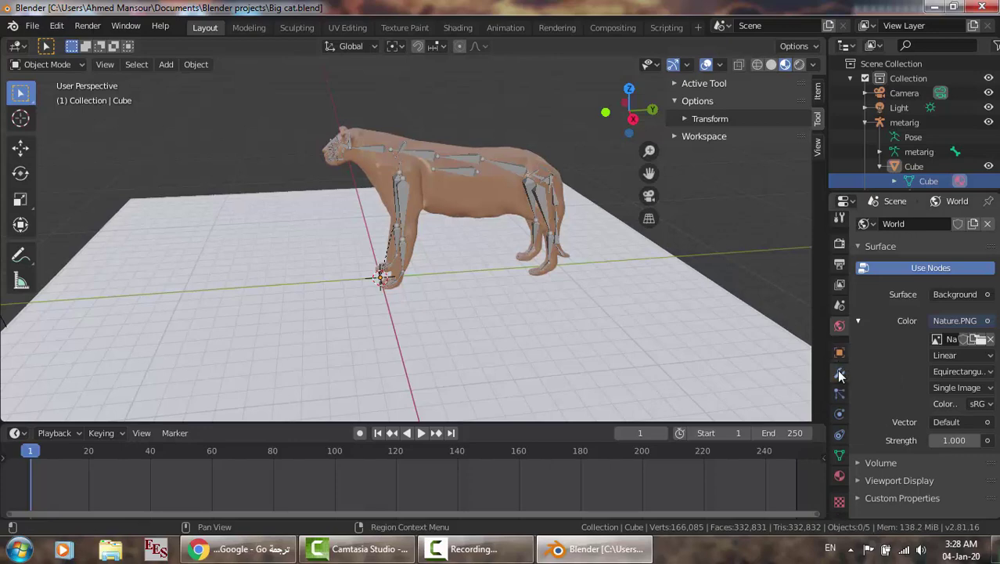
left_click(840, 454)
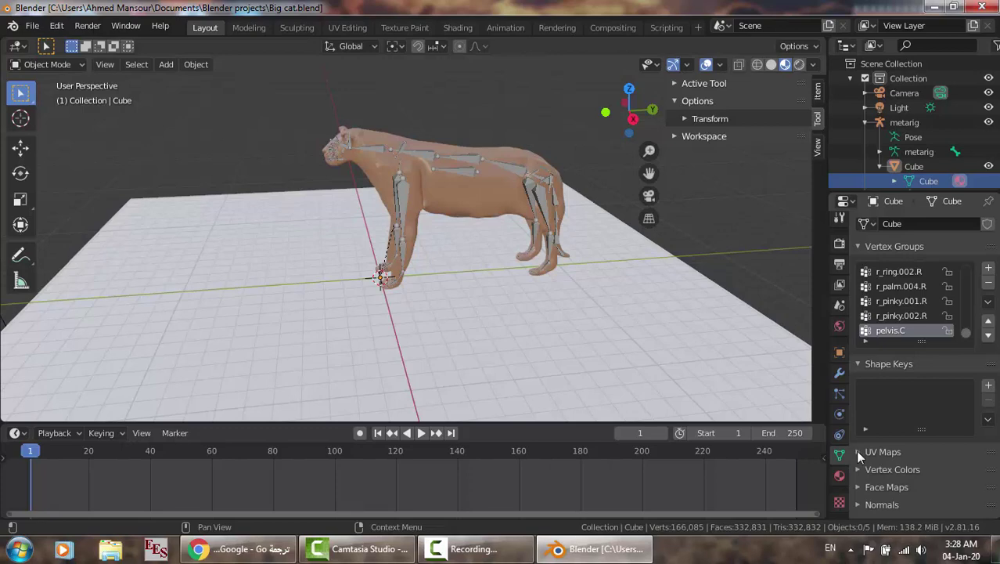
left_click(857, 452)
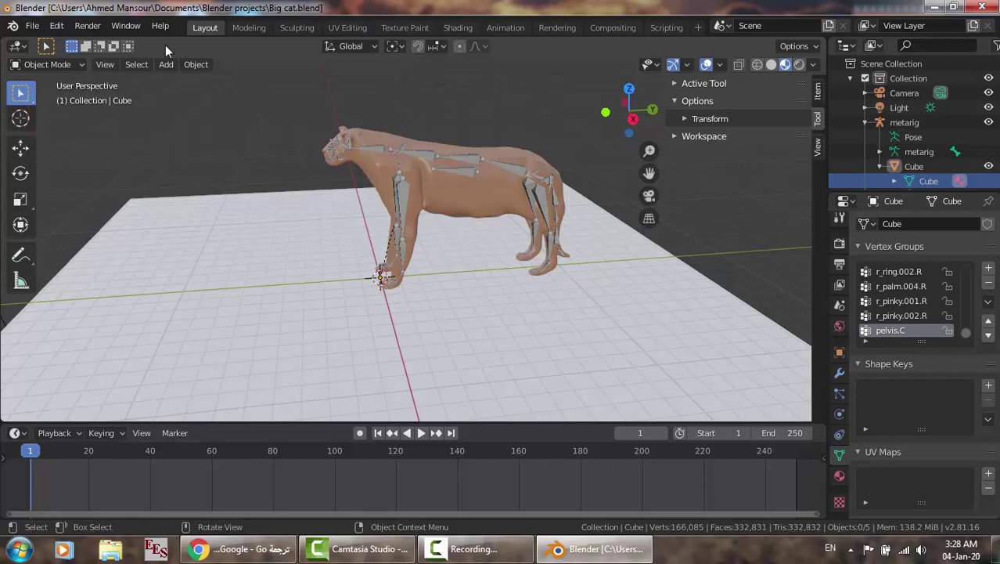
- Replace the lioness skin image in the cat material's Base Color with tiger.JPG from the Desktop folder
left_click(836, 478)
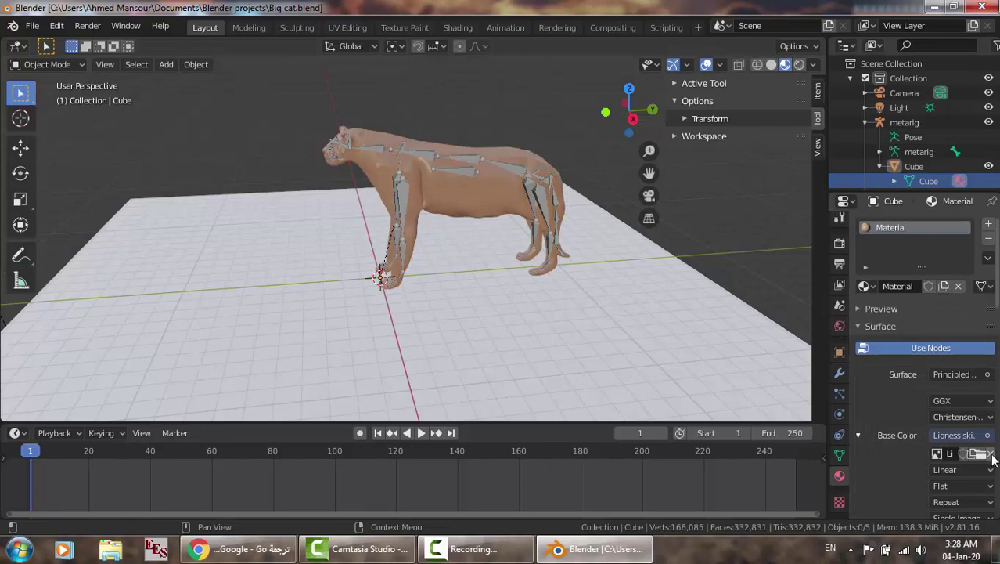
left_click(990, 455)
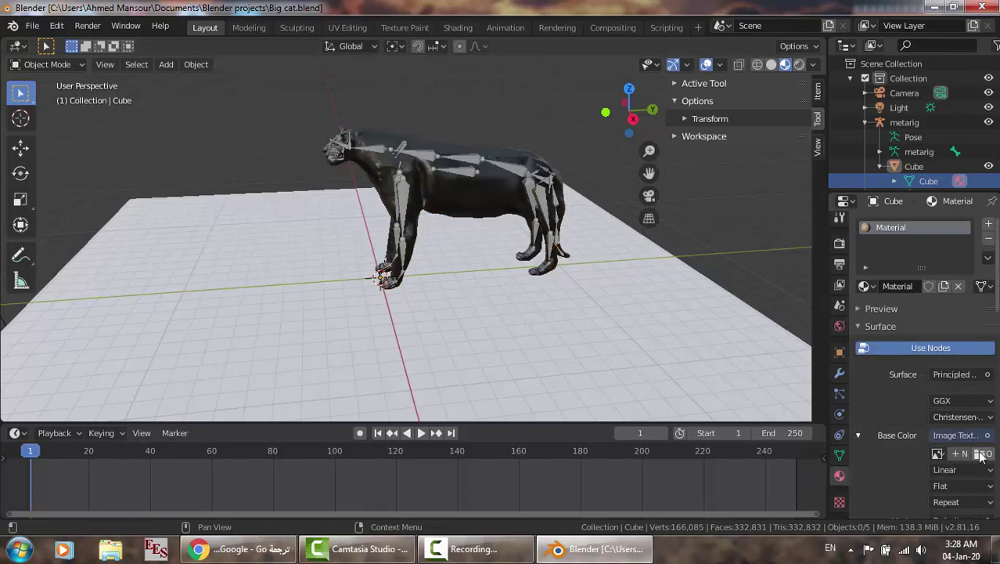
left_click(983, 454)
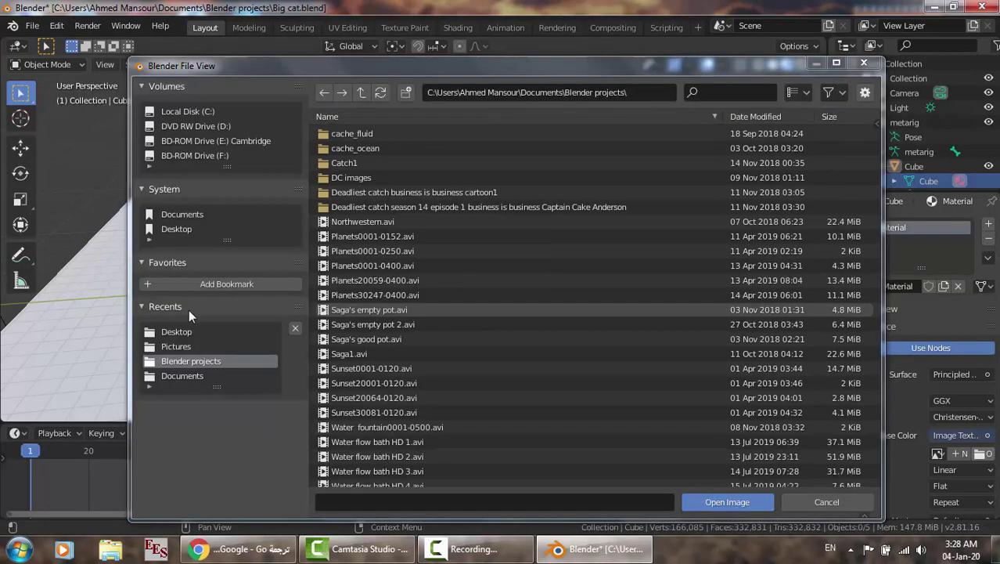
left_click(191, 332)
left_click(341, 150)
double_click(340, 150)
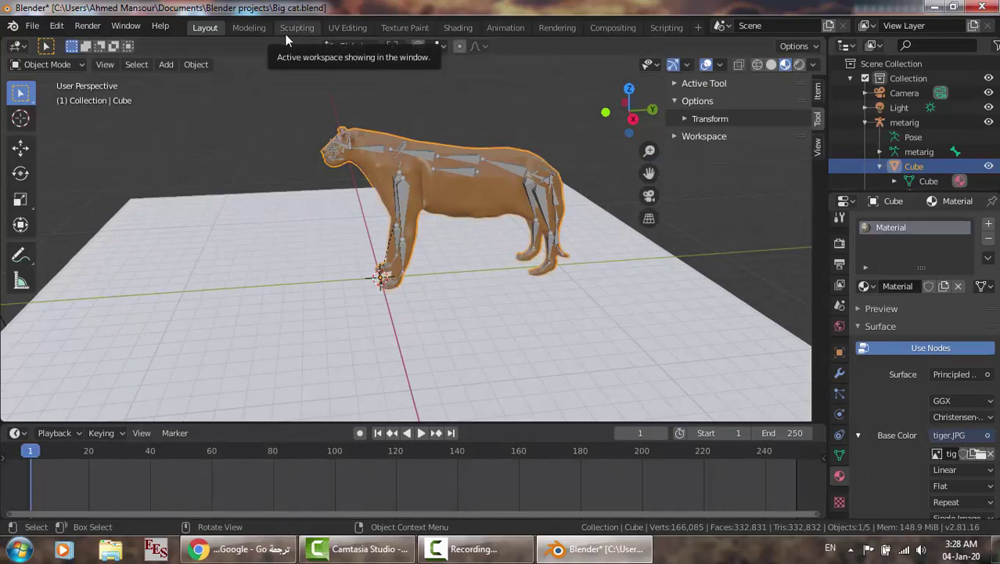
- Open tiger.JPG from the Desktop folder in the UV Editing workspace's image editor
left_click(334, 27)
left_click(256, 66)
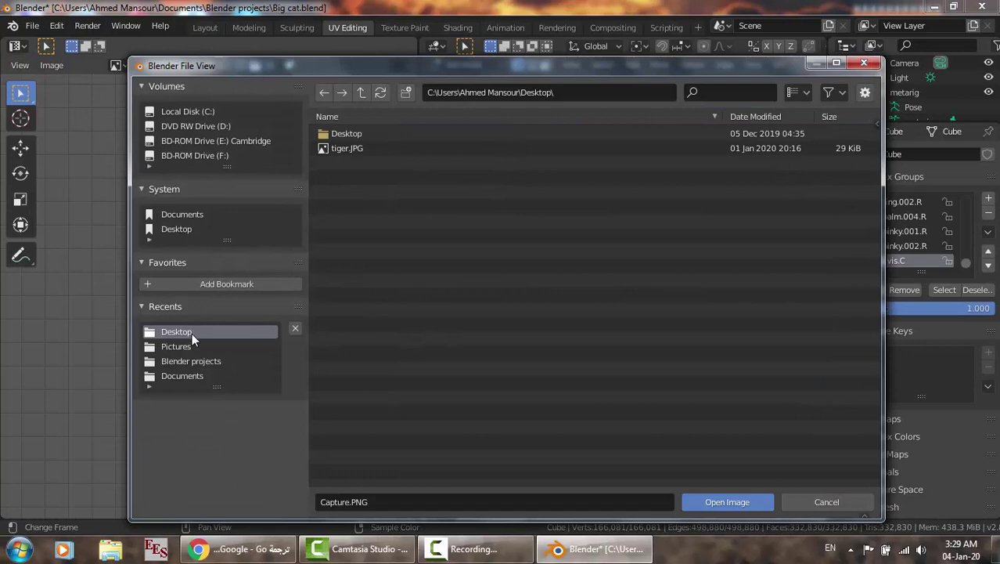
left_click(349, 150)
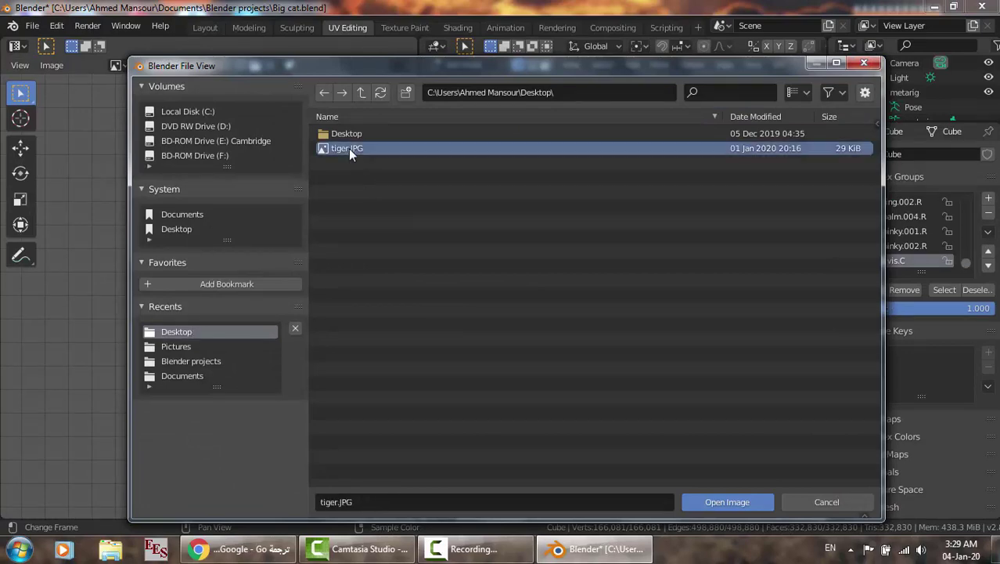
double_click(348, 148)
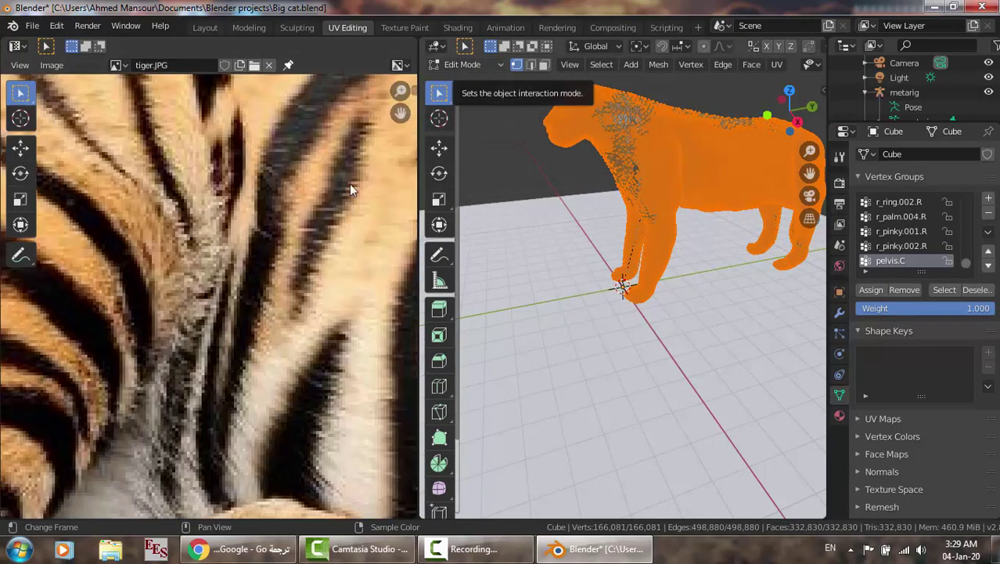
scroll(313, 211, "down", 2)
scroll(313, 211, "down", 2)
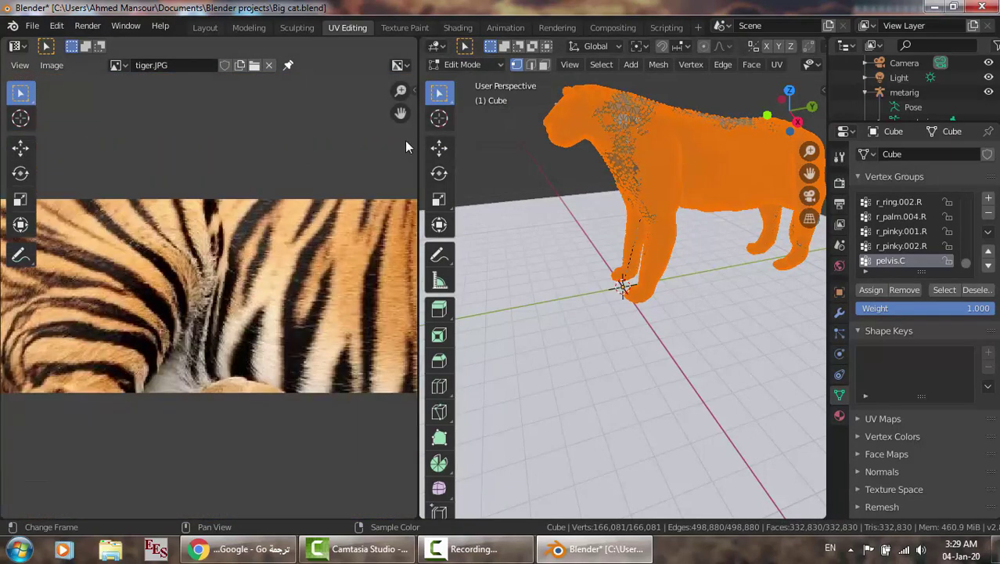
- Put the cat mesh in Texture Paint mode and switch to the Texture Paint workspace
left_click(469, 62)
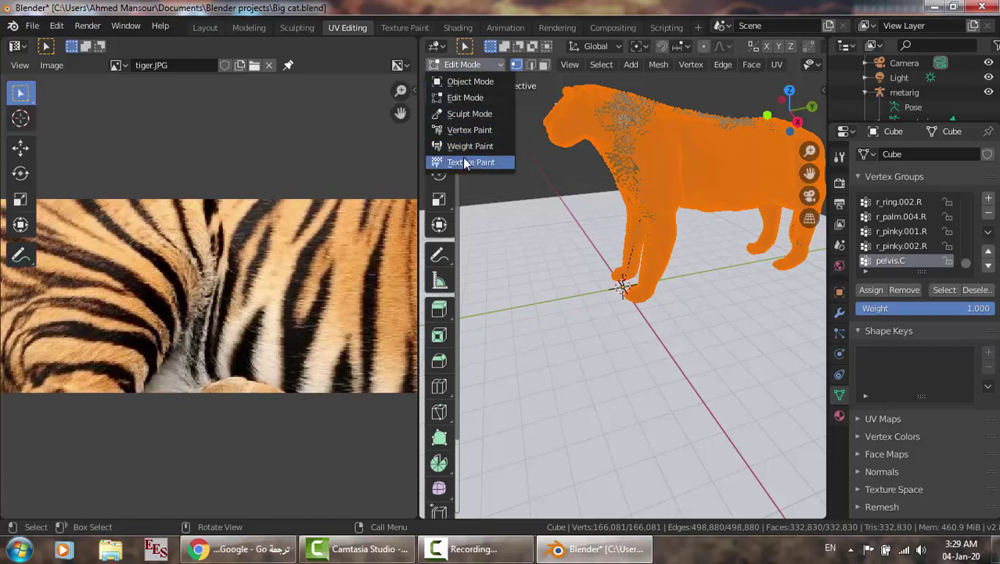
left_click(470, 162)
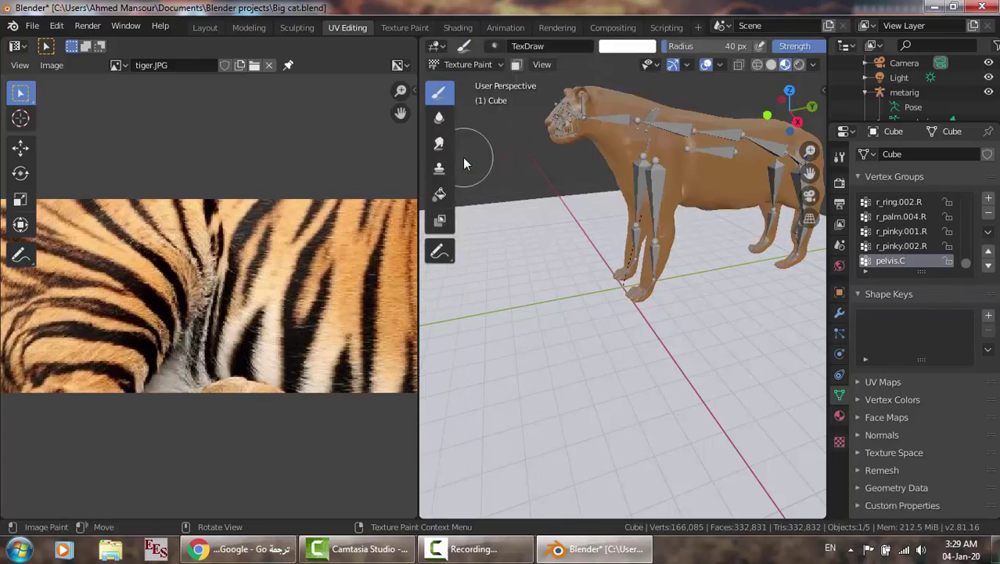
left_click(406, 25)
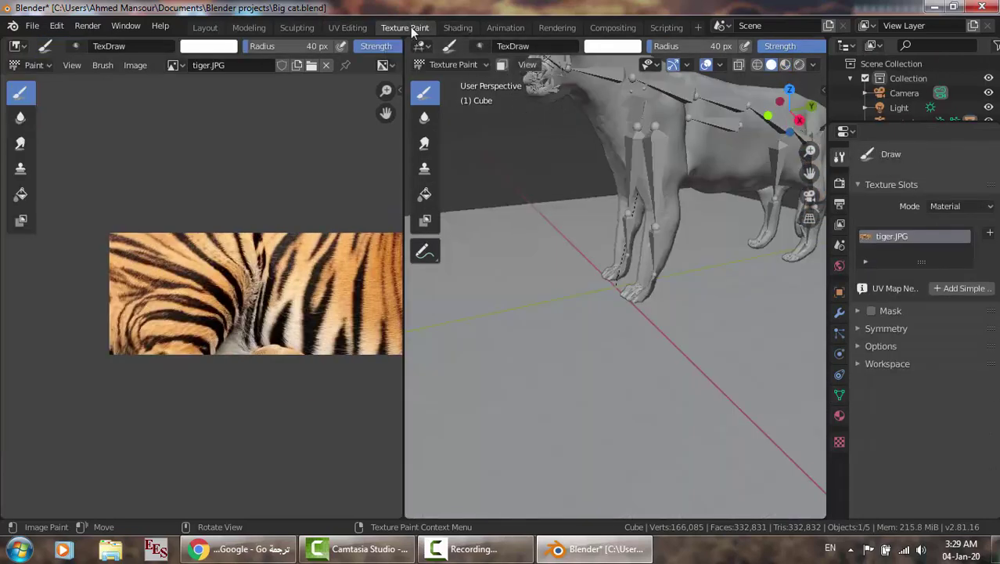
scroll(569, 246, "down", 3)
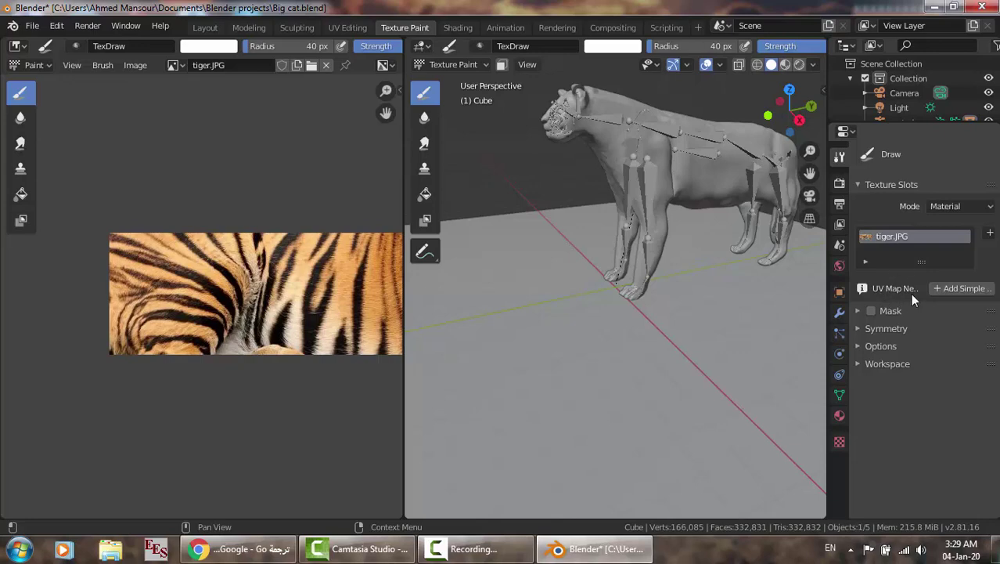
left_click(956, 290)
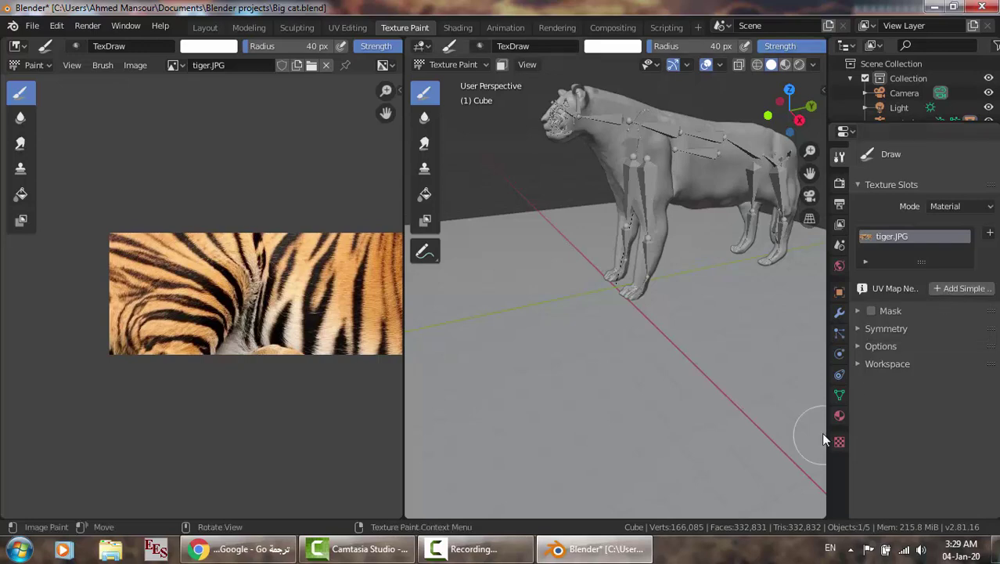
- Check the cat mesh's UV maps list in the Texture Paint workspace
left_click(839, 394)
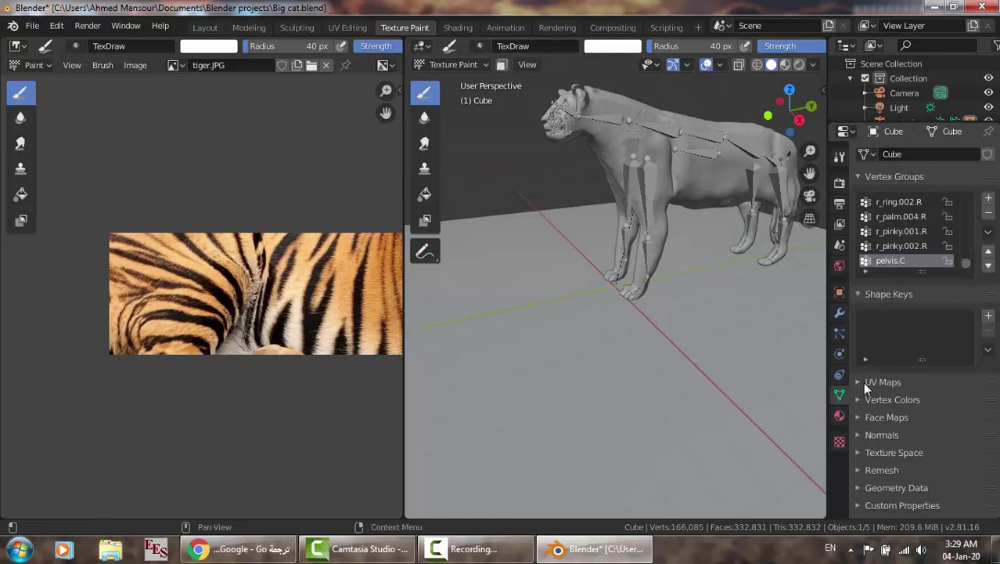
left_click(862, 382)
left_click(862, 382)
- Add simple UVs to the cat mesh for the tiger.JPG texture slot and display its UV maps
left_click(839, 185)
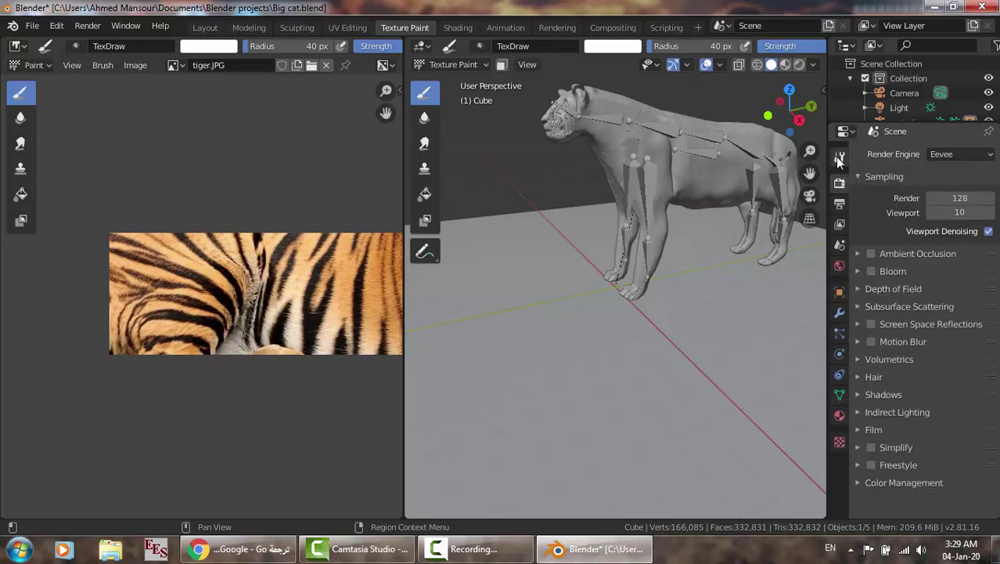
left_click(839, 156)
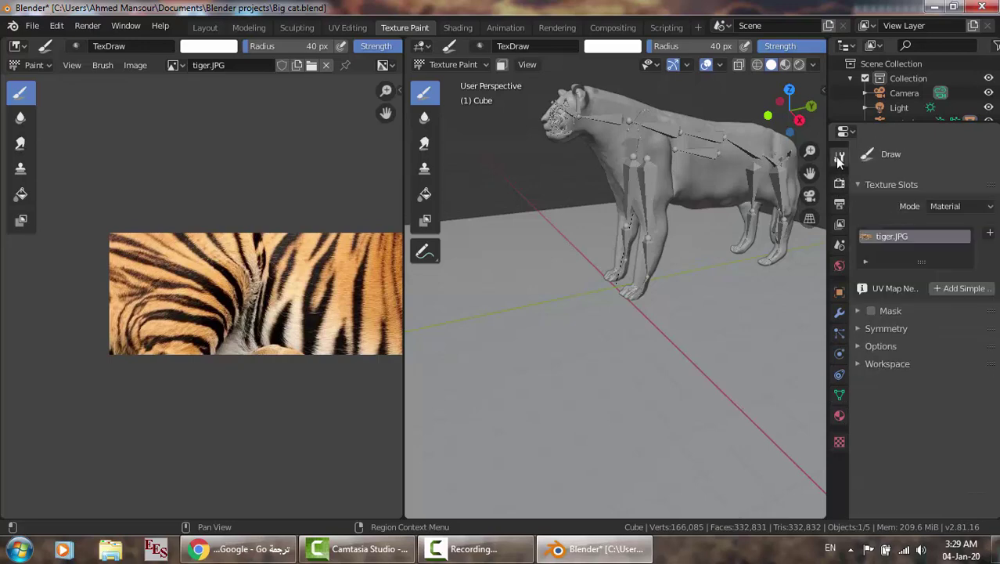
left_click(962, 289)
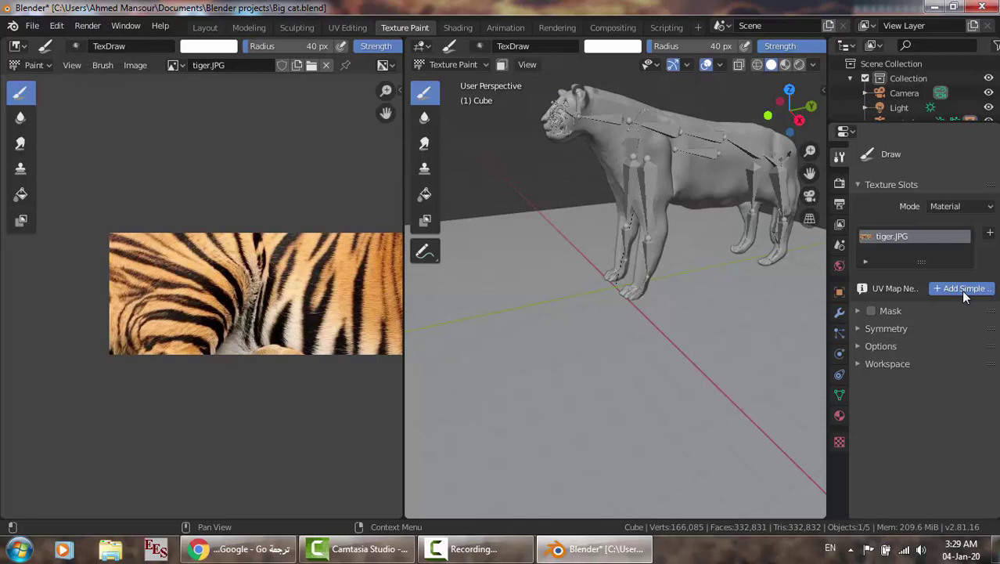
left_click(840, 396)
left_click(857, 381)
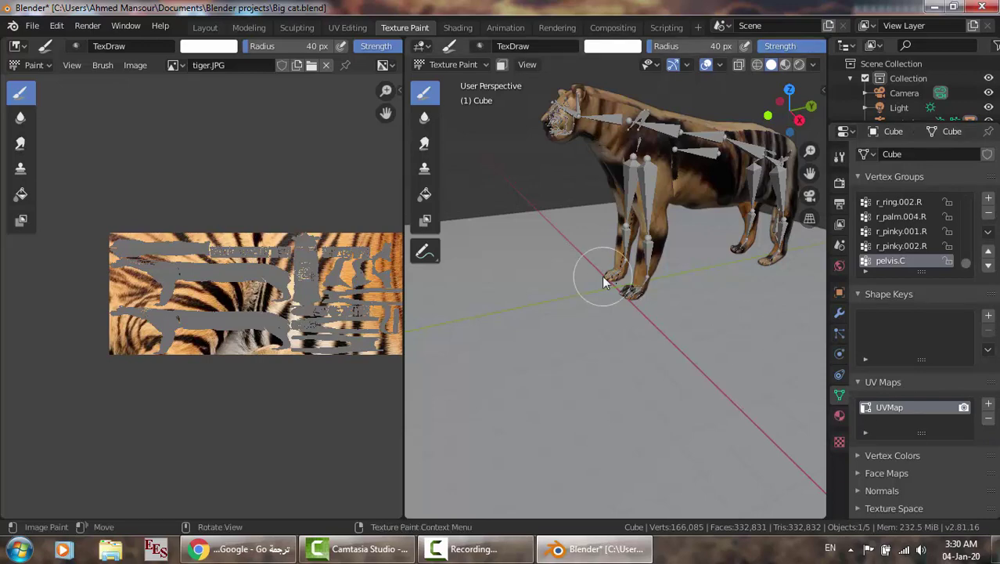
- Hide the metarig armature so only the textured cat and the plane are shown in the viewport
scroll(539, 286, "down", 2)
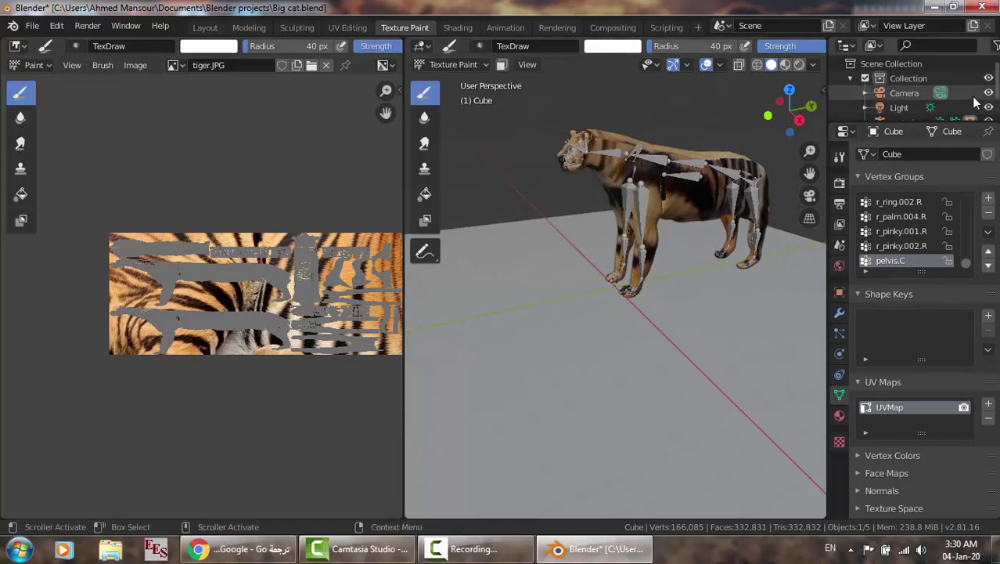
scroll(976, 101, "down", 2)
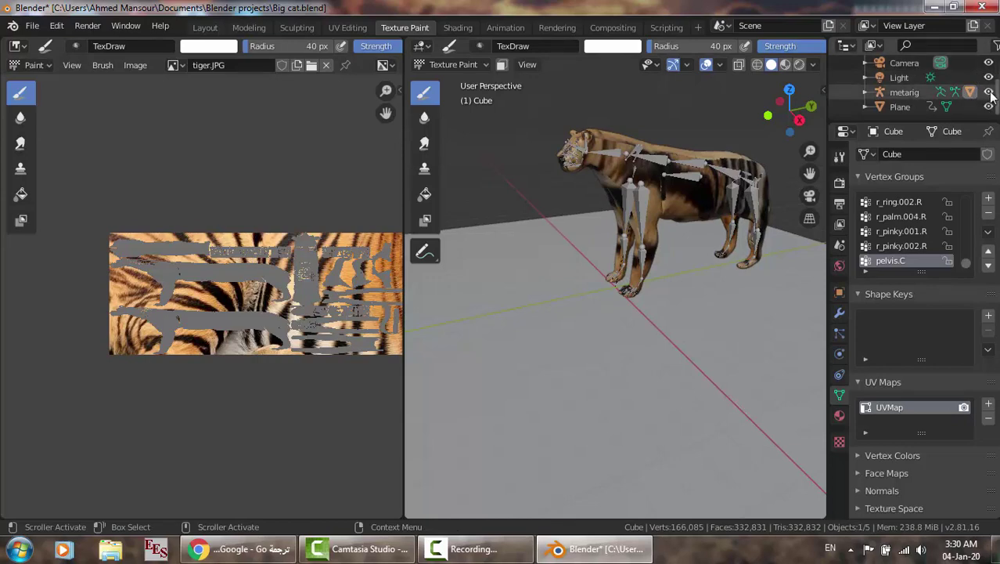
left_click(989, 92)
scroll(609, 223, "up", 1)
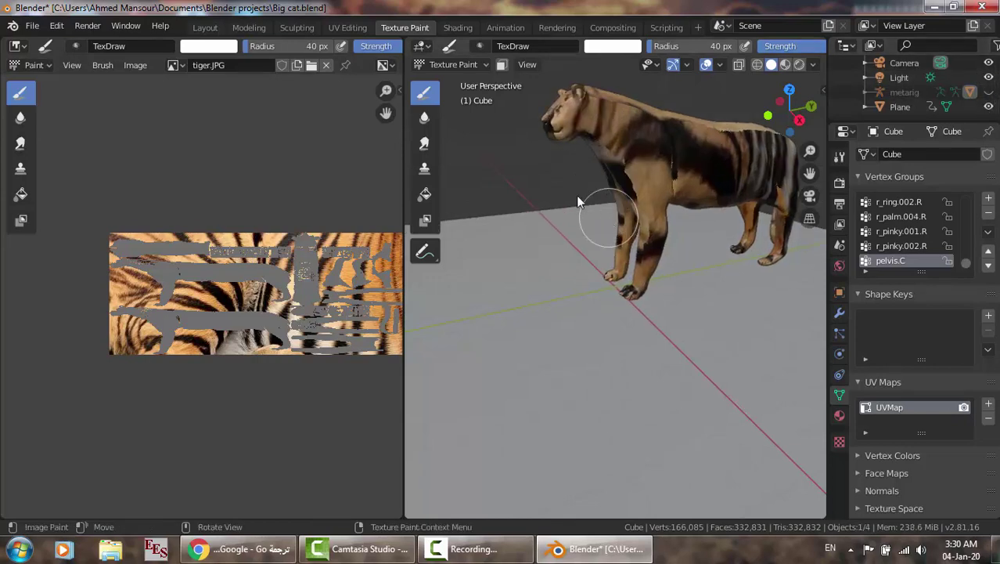
- Return to the Layout workspace and view the textured cat in Rendered viewport shading
left_click(205, 27)
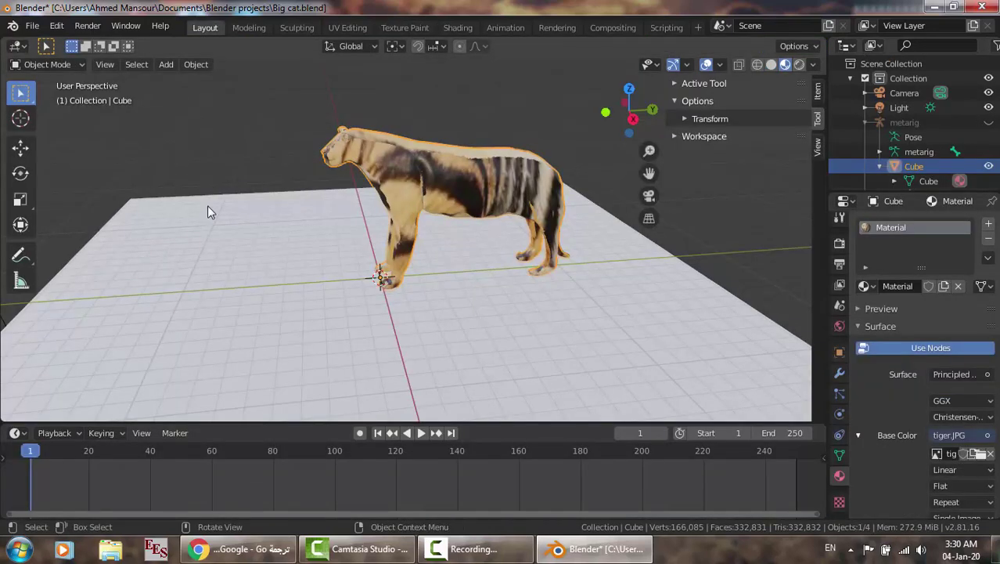
key("z")
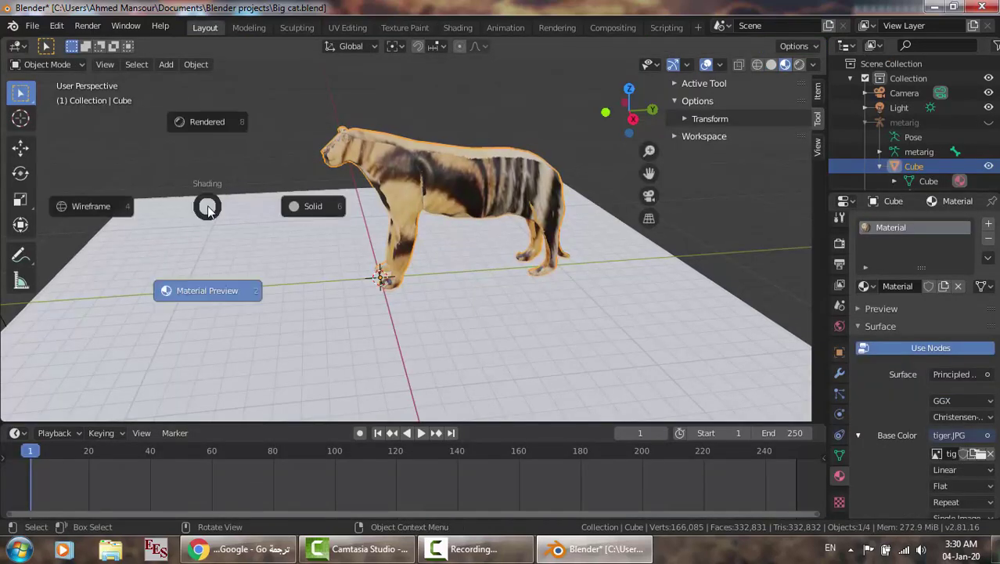
left_click(202, 126)
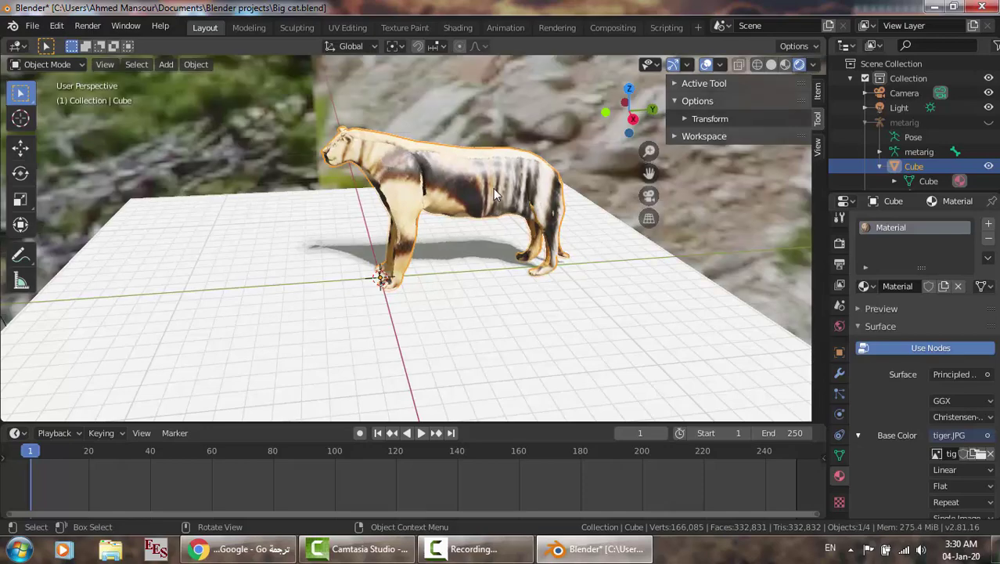
middle_click_drag(408, 219, 382, 212)
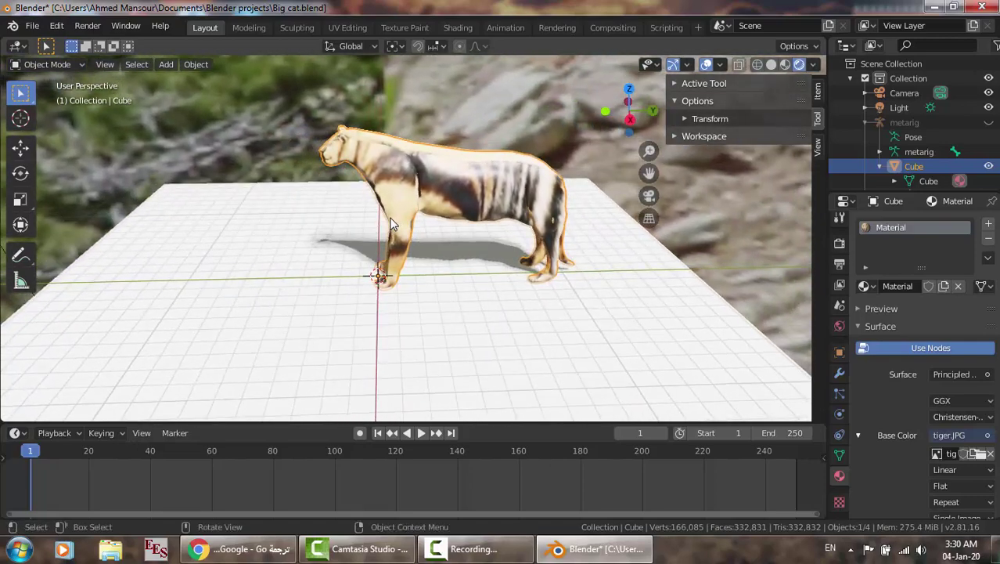
- Start a new default file, saving the changes to the Big cat project
left_click(30, 26)
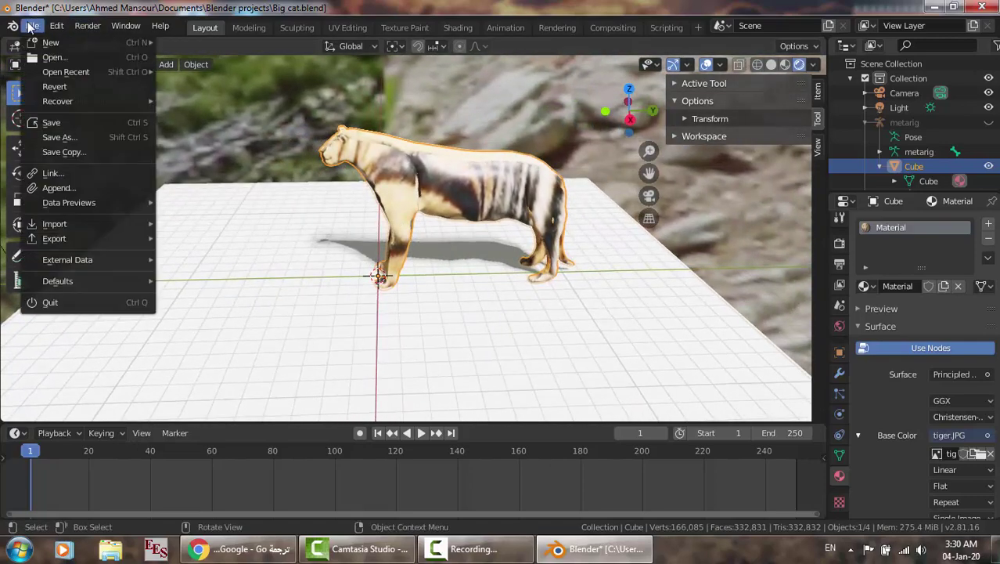
mouse_move(37, 44)
left_click(210, 43)
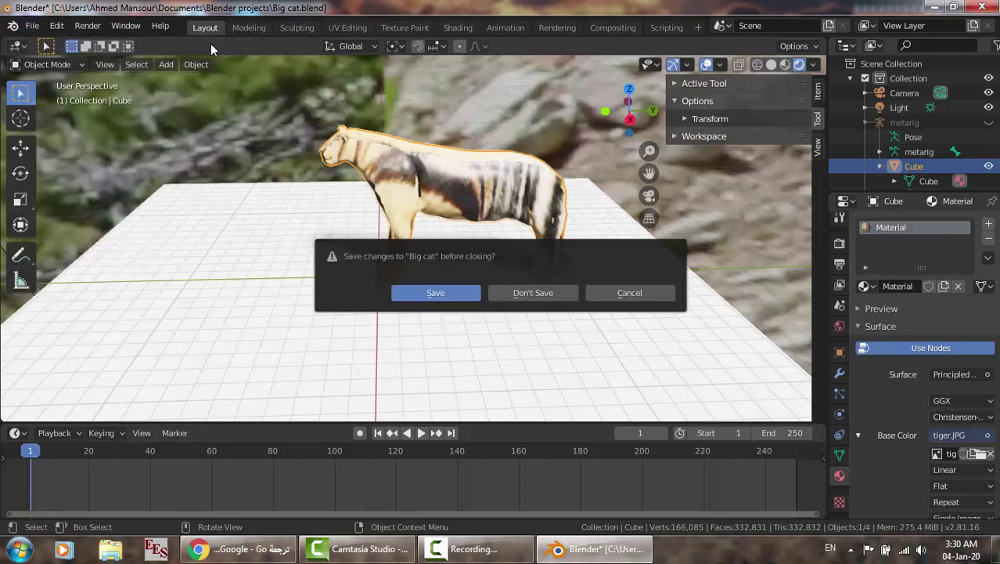
left_click(436, 295)
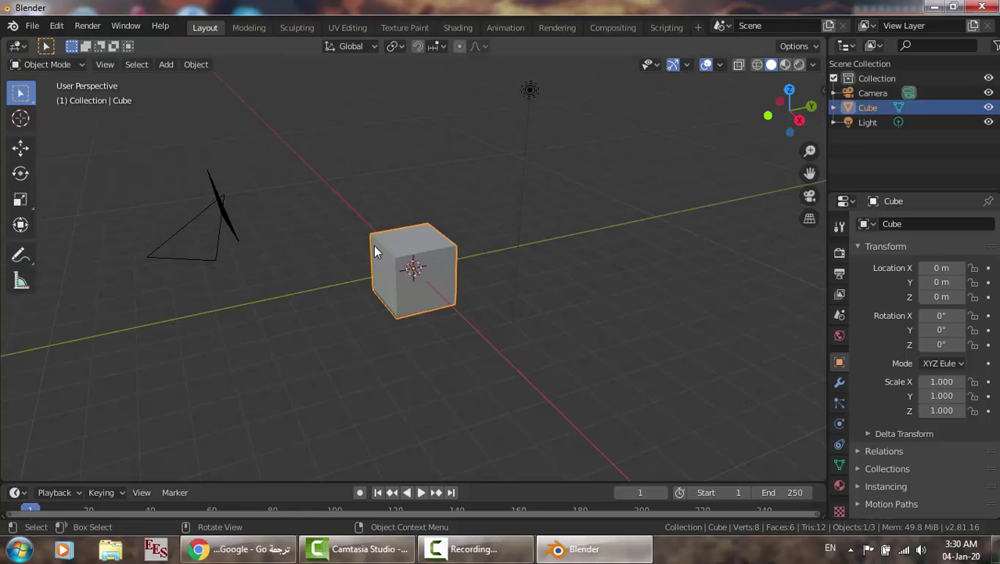
- Show the default cube's UV maps list, and switch to the UV Editing workspace to see its unwrapped layout
left_click(840, 485)
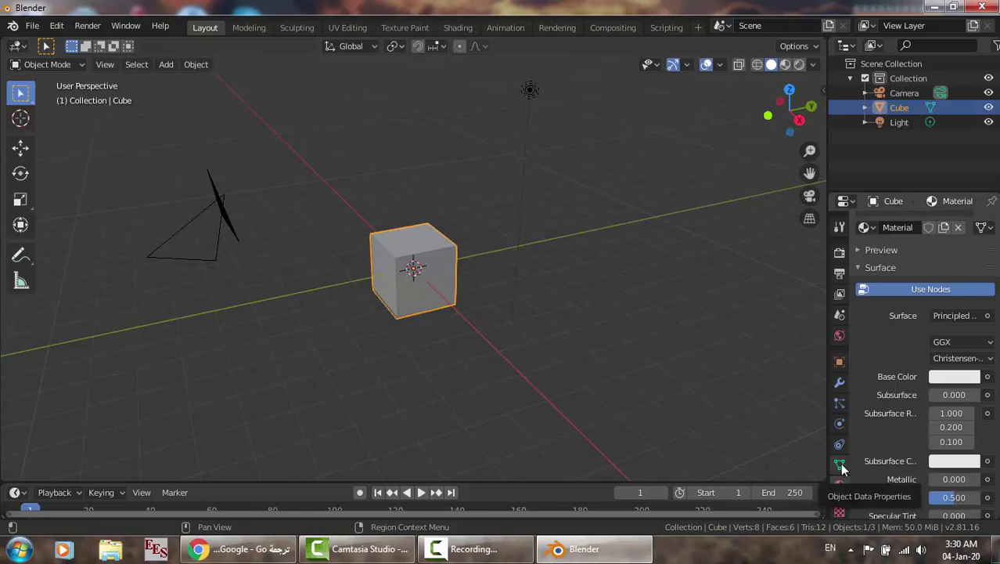
left_click(840, 465)
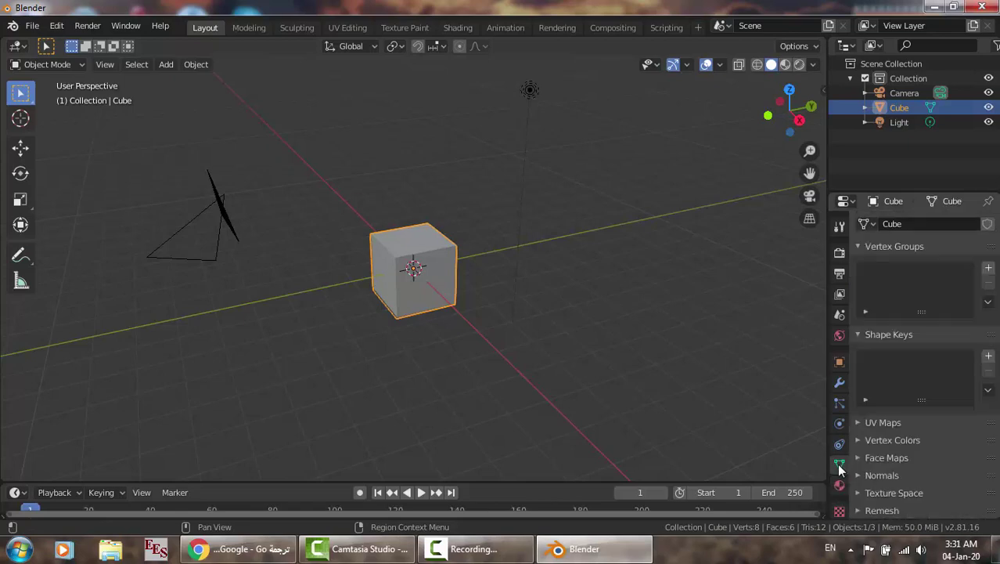
left_click(857, 423)
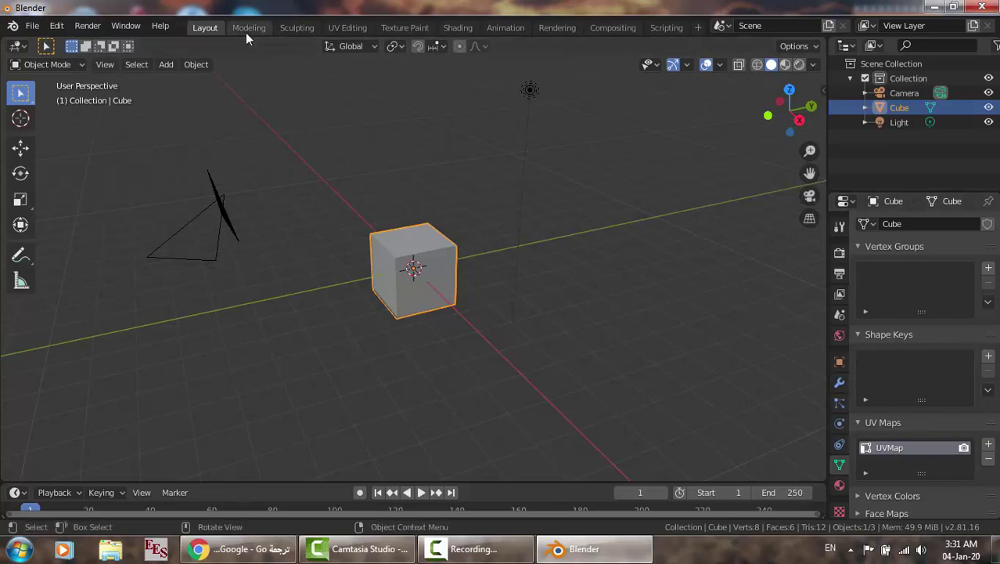
left_click(335, 27)
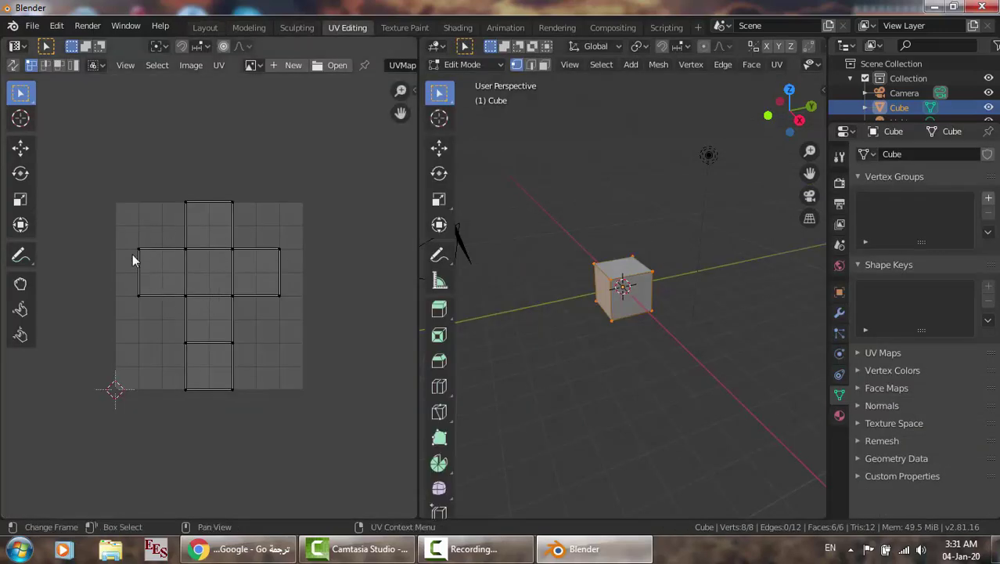
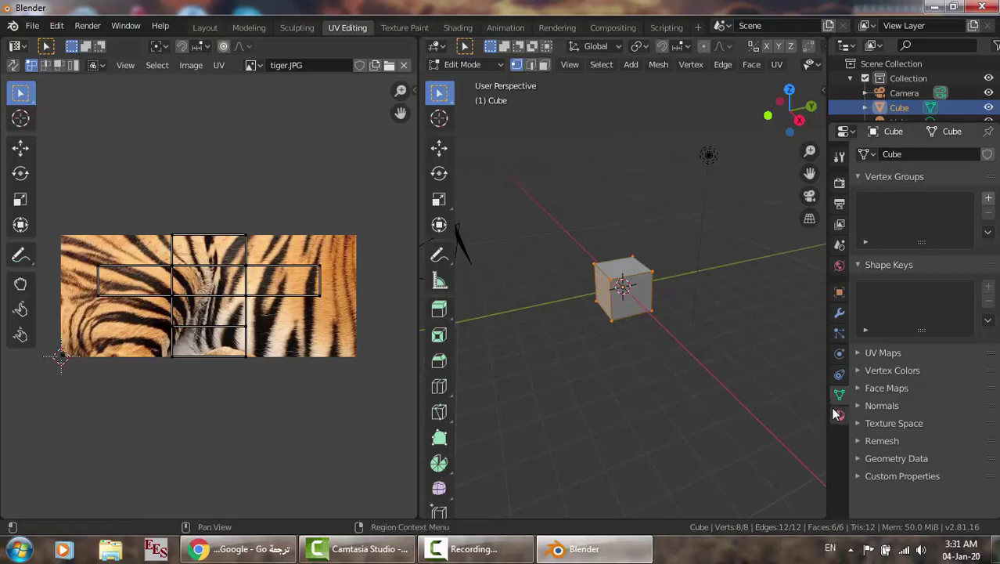
- Add an Image Texture to the Base Color of the cube's material and load tiger.JPG from the Desktop folder
left_click(838, 415)
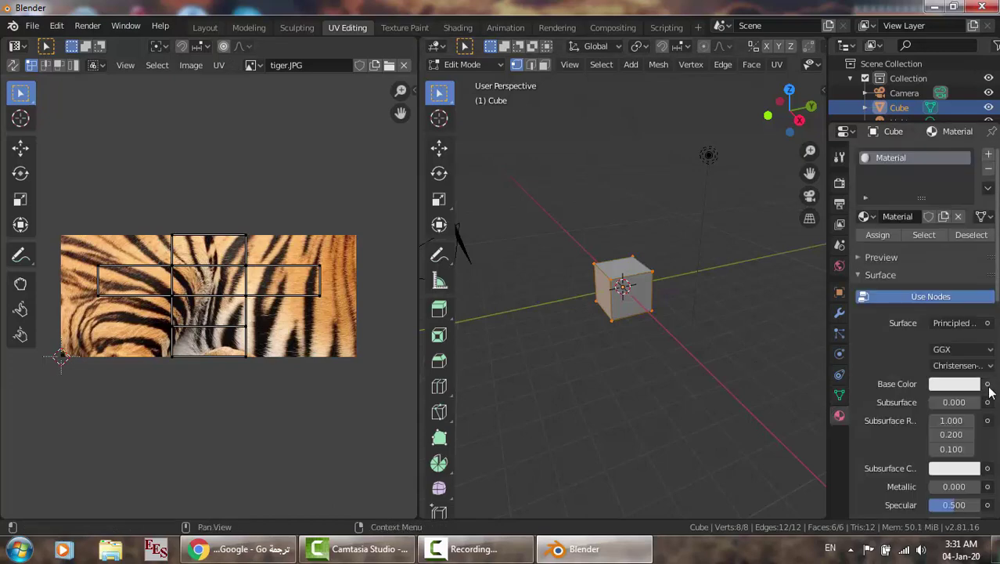
left_click(988, 384)
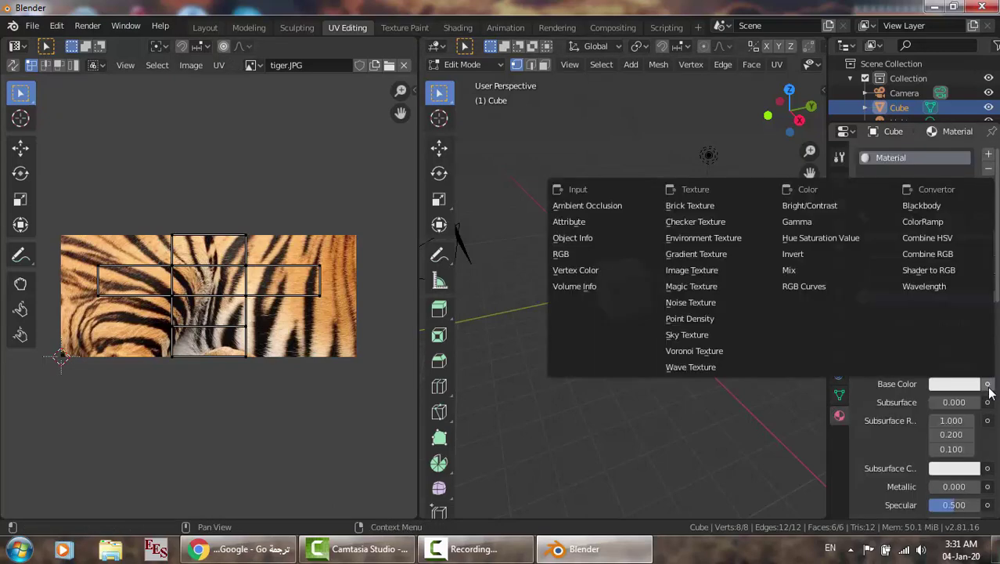
left_click(694, 271)
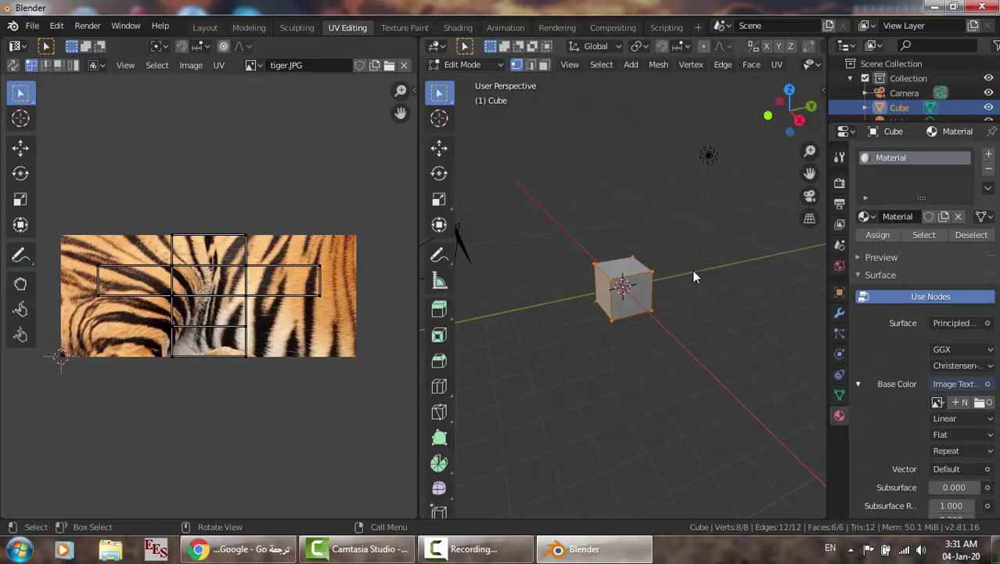
left_click(985, 403)
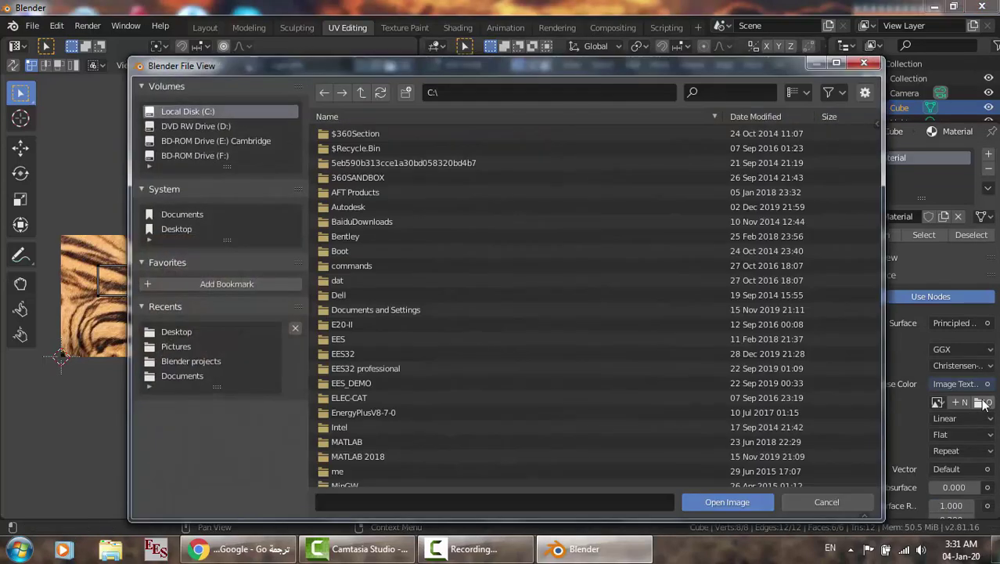
left_click(168, 331)
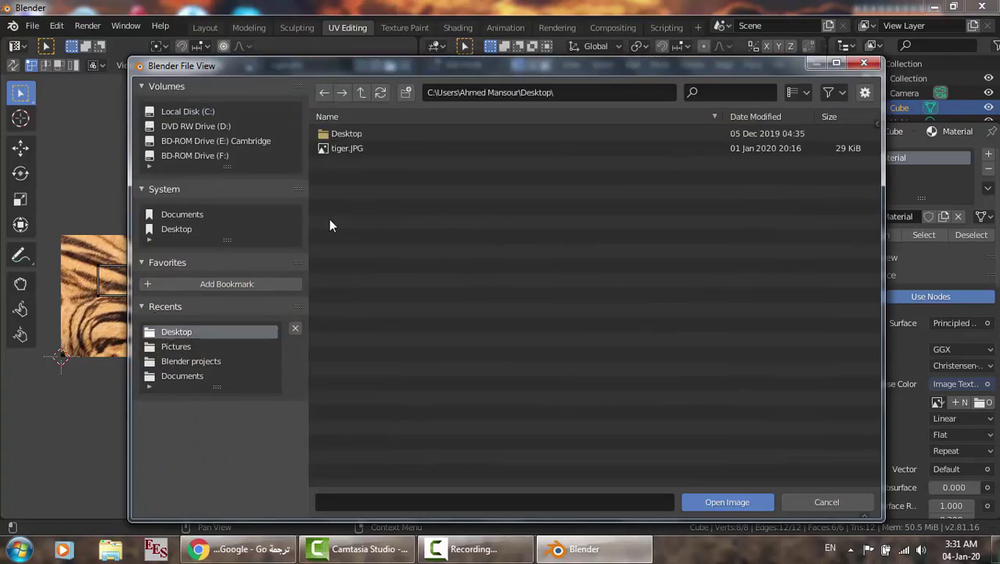
left_click(346, 148)
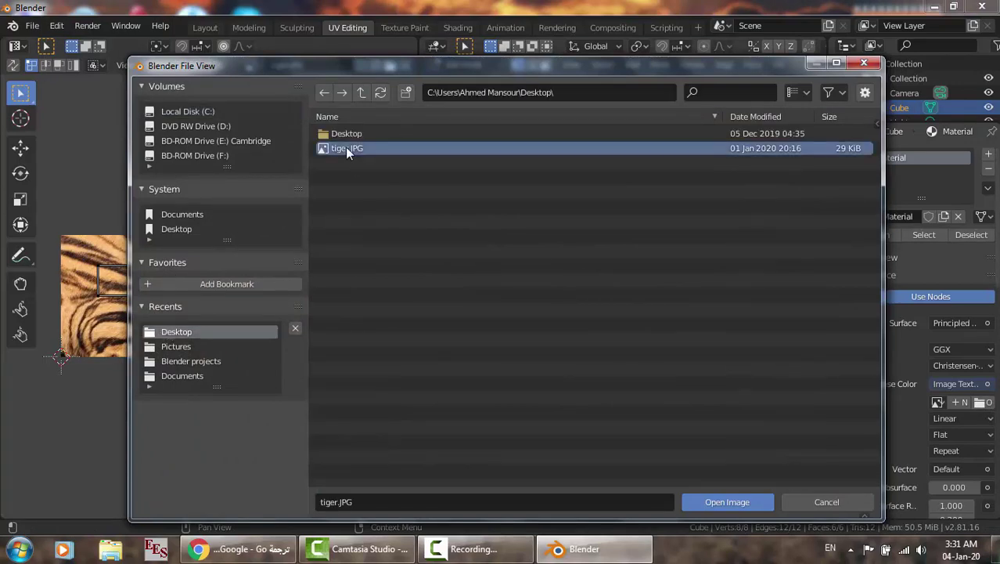
double_click(345, 148)
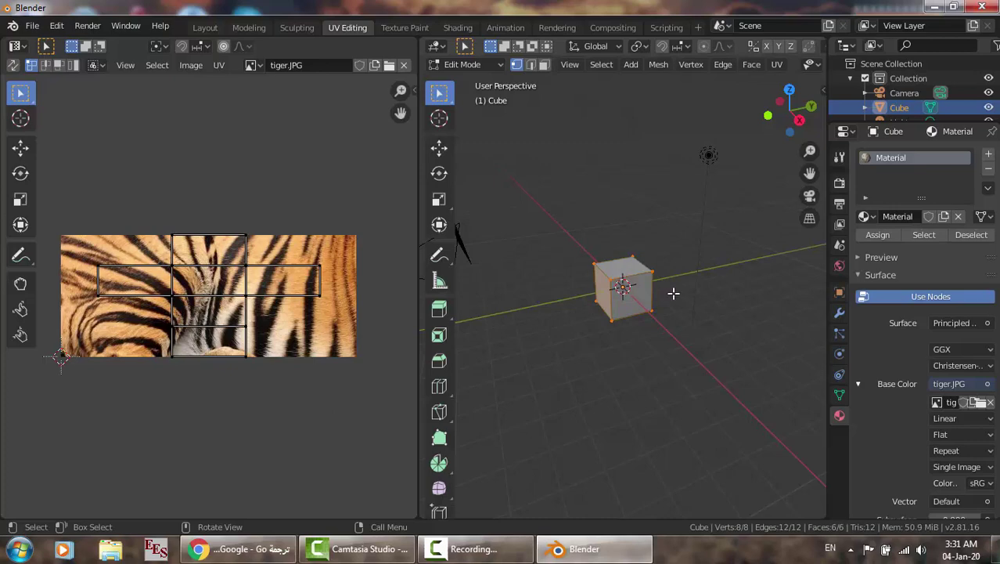
- Show the cube in Material Preview shading and select the four vertices of the central UV face over the tiger image
scroll(673, 293, "up", 5)
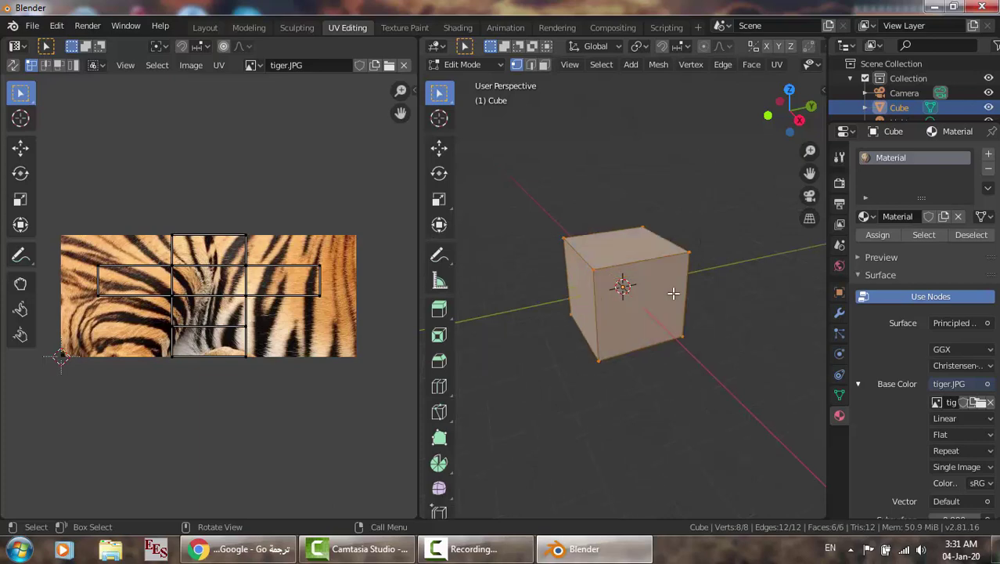
key("z")
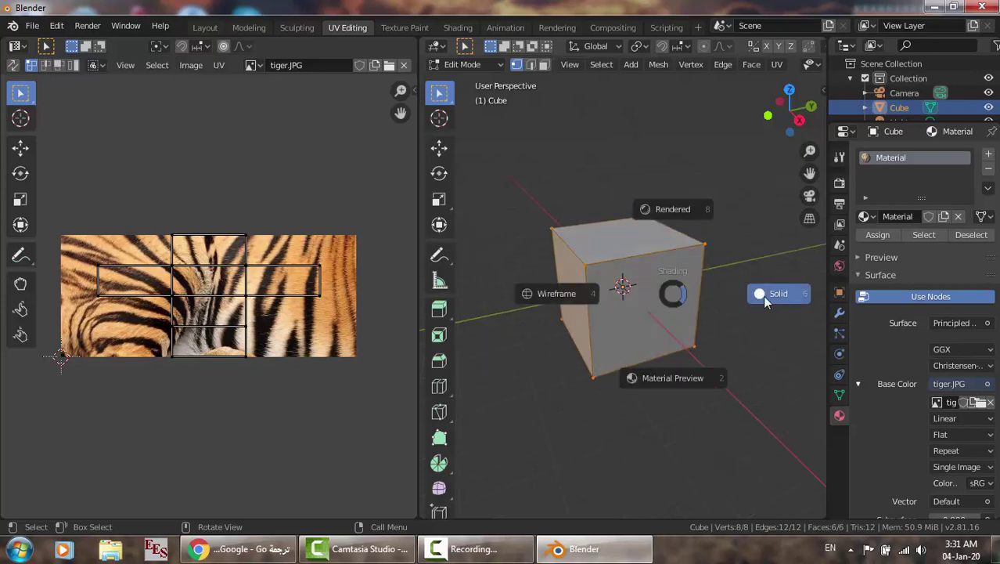
left_click(662, 377)
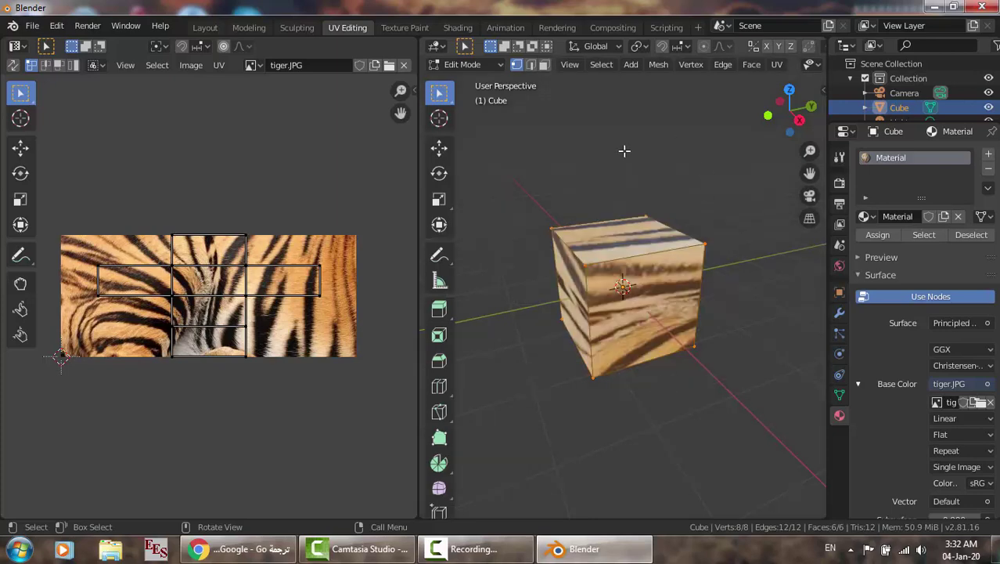
scroll(565, 281, "down", 2)
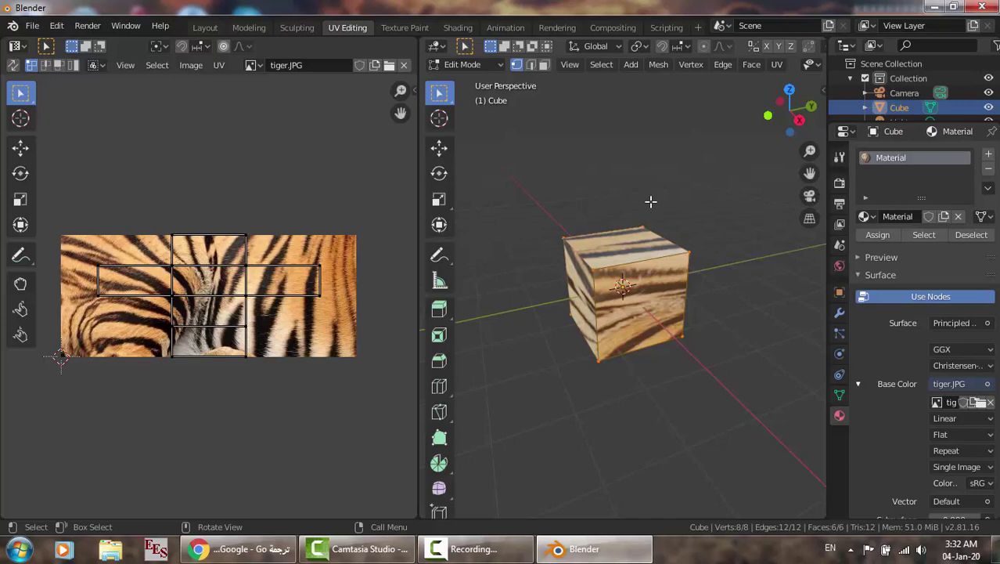
scroll(568, 201, "down", 3)
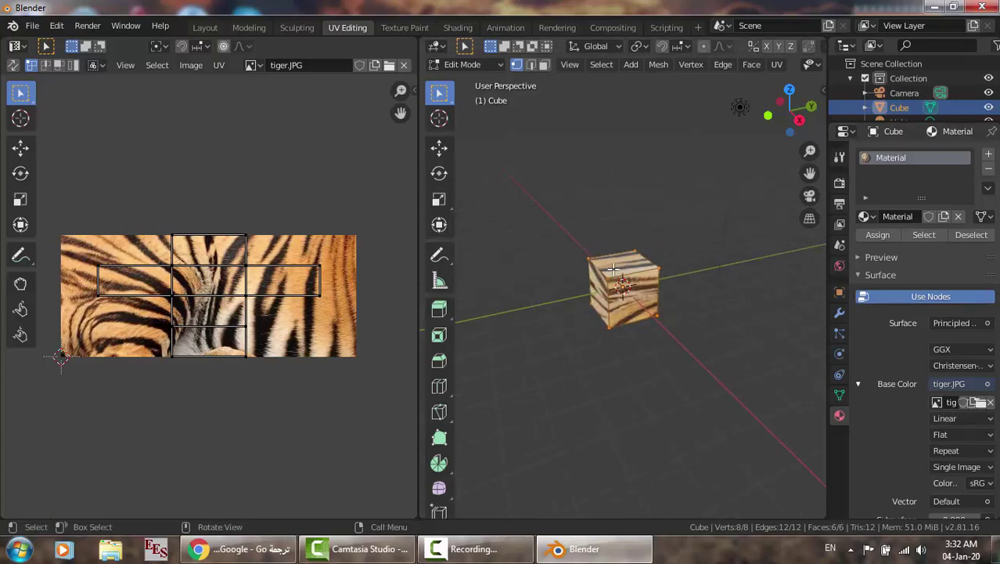
scroll(613, 269, "up", 2)
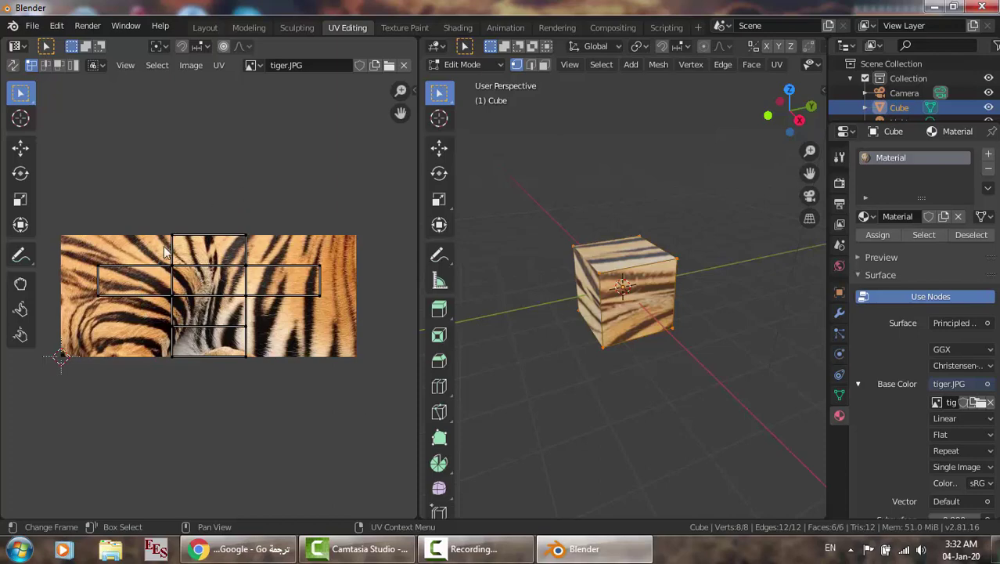
left_click_drag(159, 241, 310, 325)
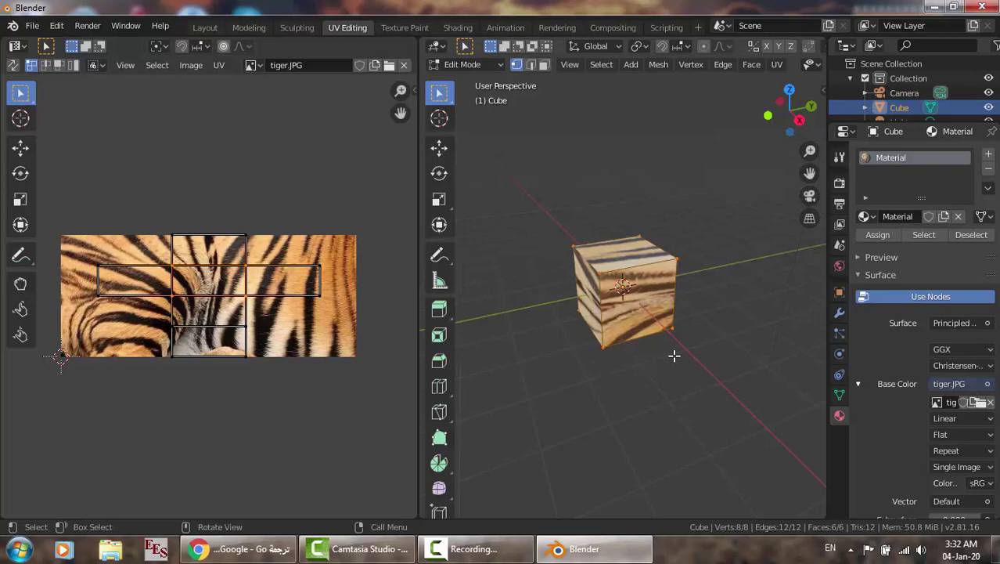
- Switch to Chrome, search the computer for "texture" to look up the tutorial video files, and return to Blender
left_click(239, 548)
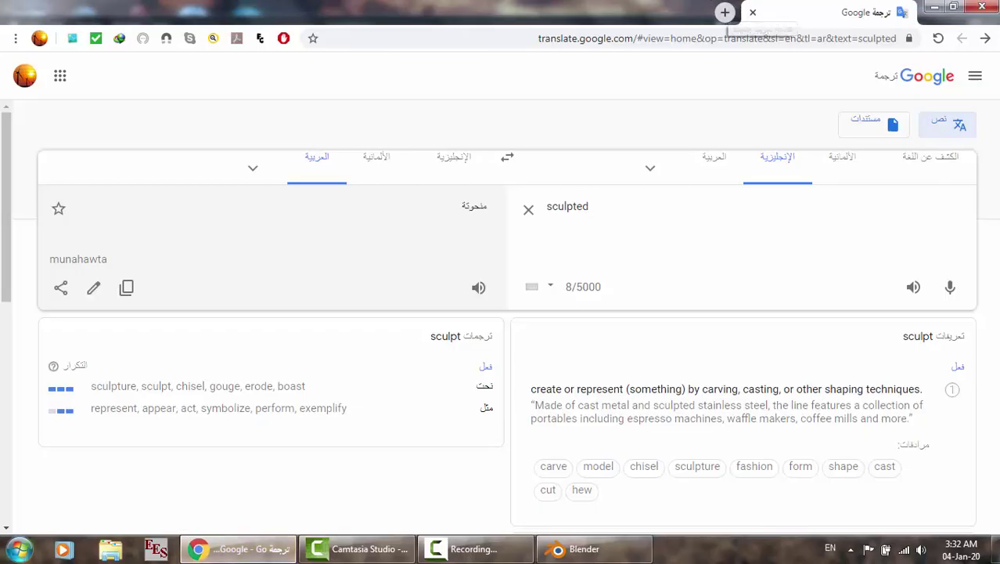
key("super")
type("texture")
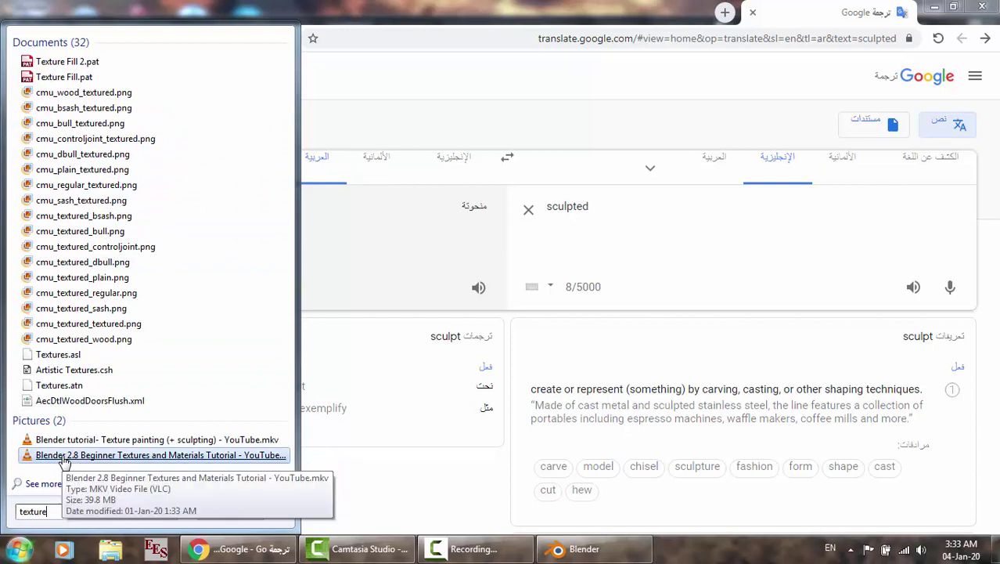
left_click(726, 13)
left_click(726, 13)
left_click(594, 549)
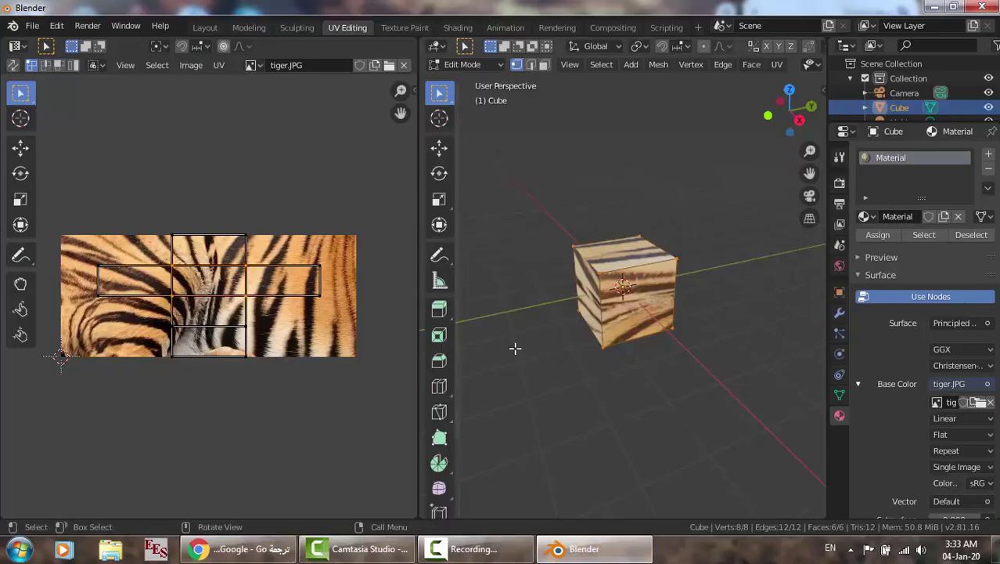